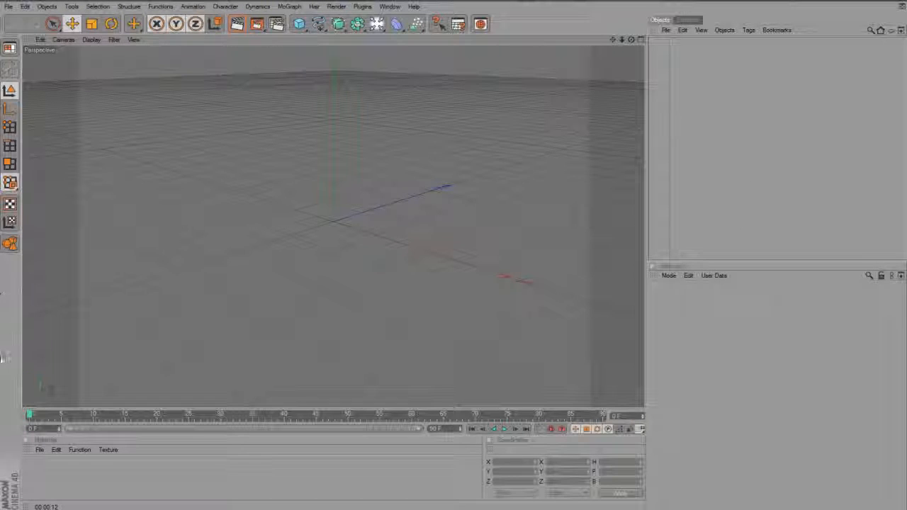
# - Add a Floor object and a Sky object to the empty scene
pyautogui.click(377, 24)
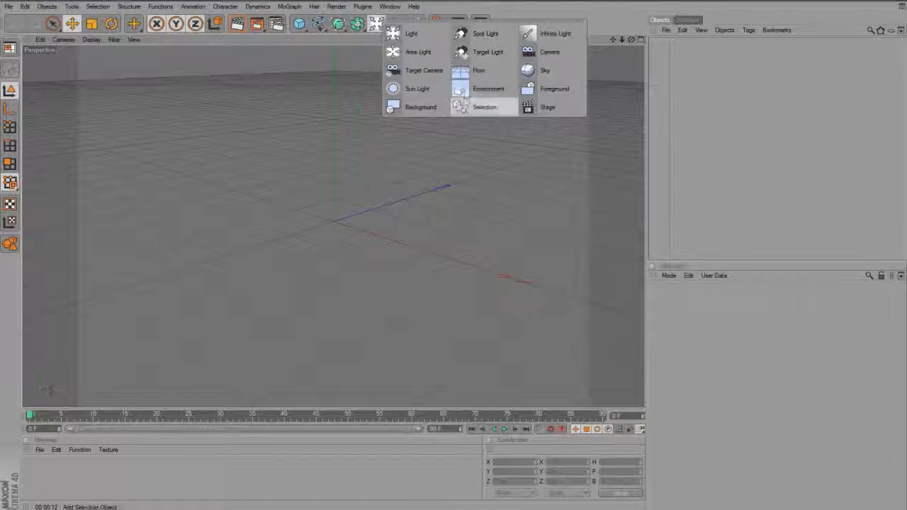
pyautogui.click(469, 71)
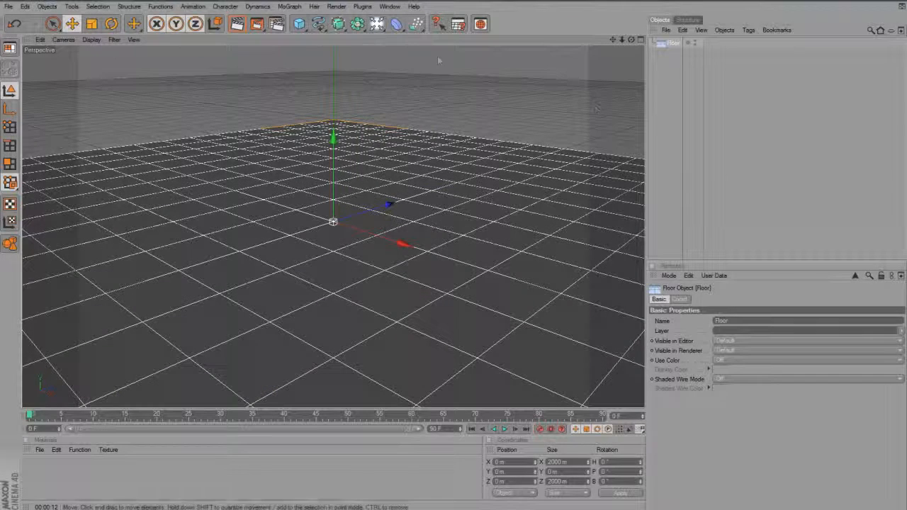
pyautogui.click(725, 166)
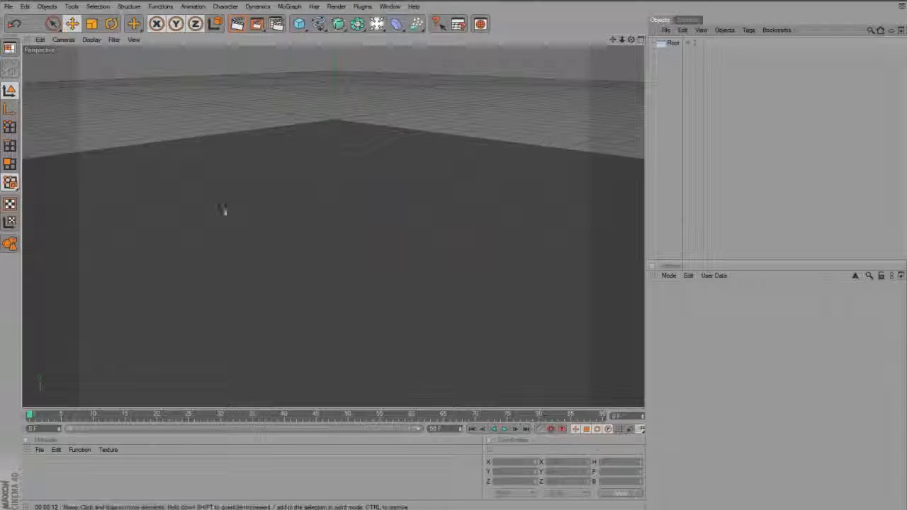
pyautogui.click(377, 24)
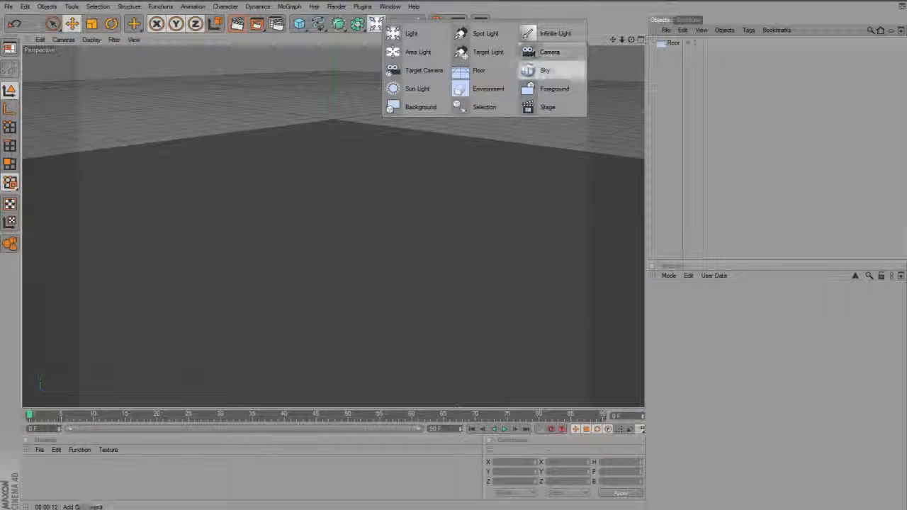
pyautogui.click(538, 71)
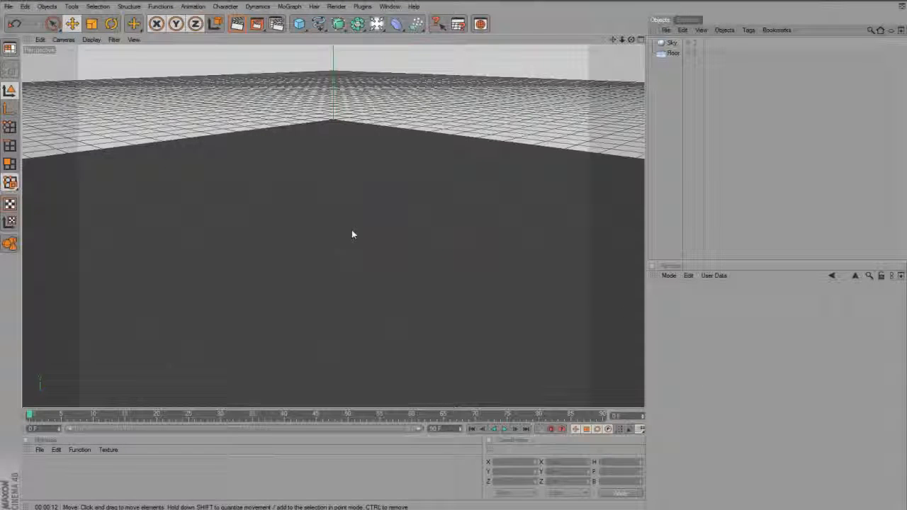
# - Add a MoGraph Text object and change its text to "TUTORIAL"
pyautogui.click(291, 6)
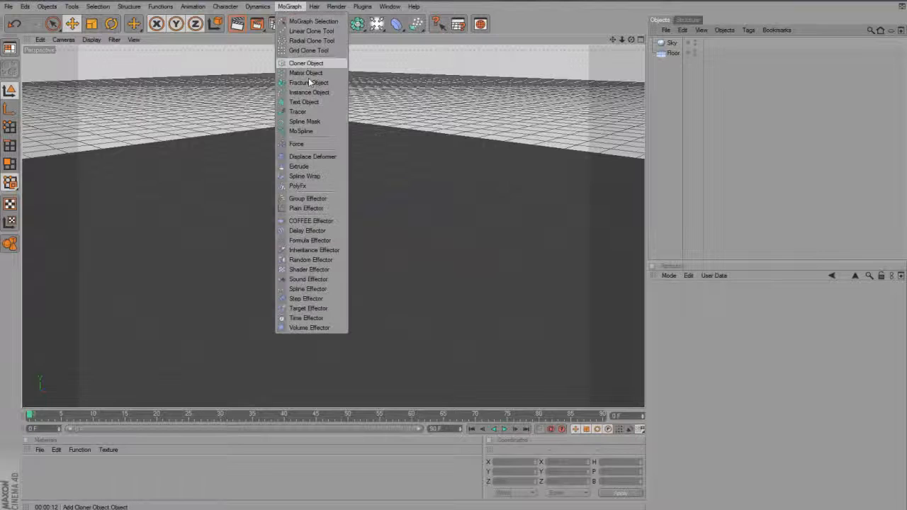
pyautogui.click(305, 102)
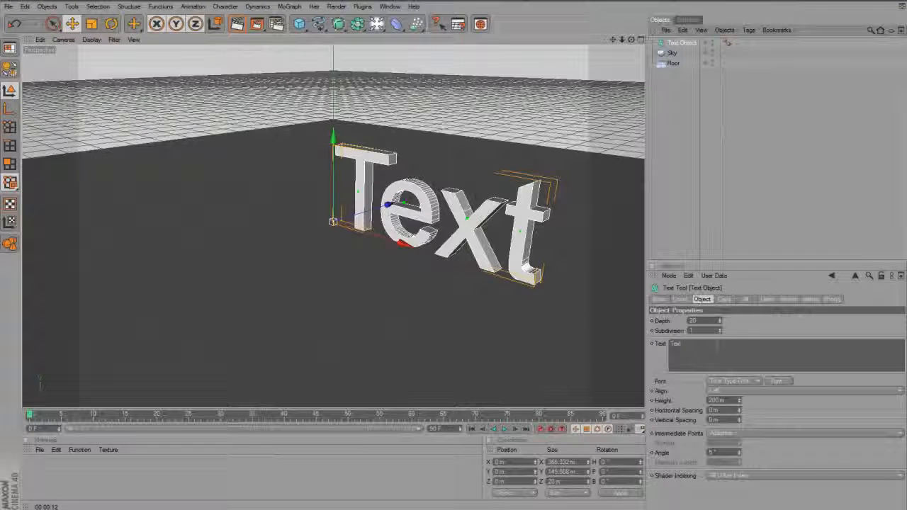
pyautogui.moveTo(717, 343); pyautogui.dragTo(614, 344)
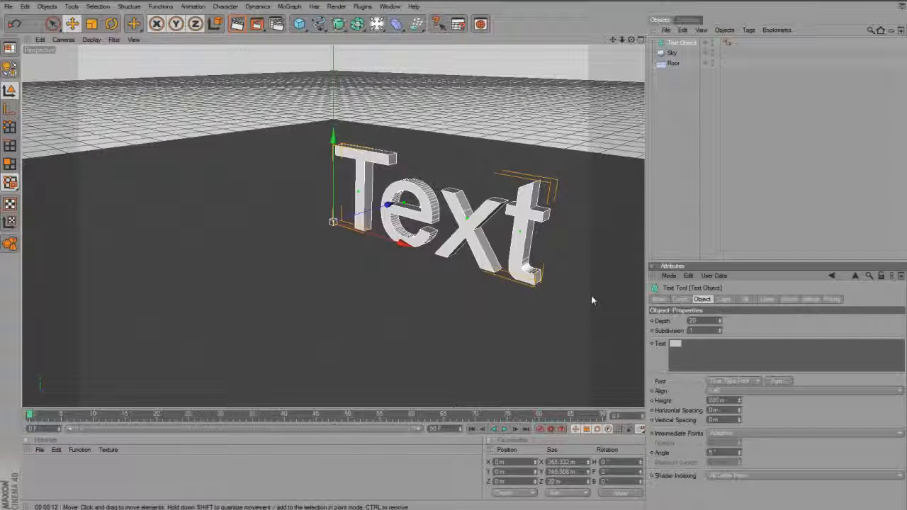
pyautogui.write('TUTORIAL')
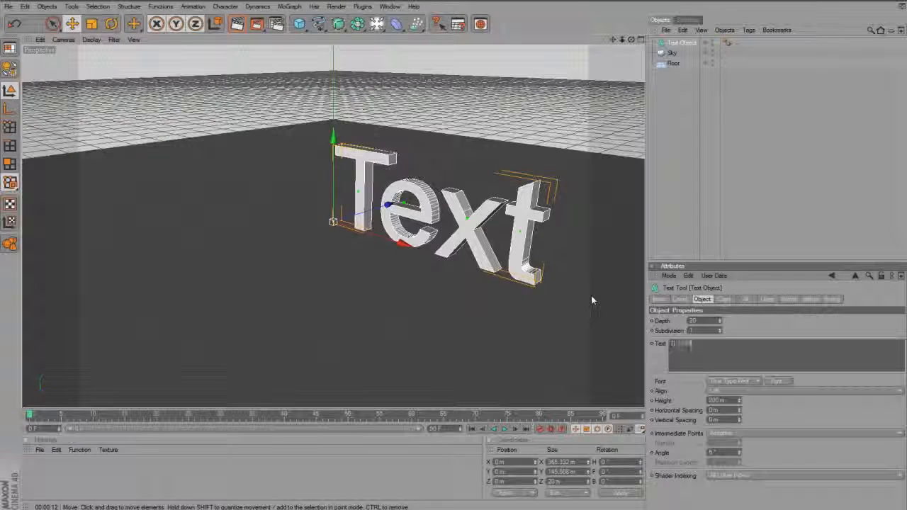
pyautogui.press('BackSpace')
pyautogui.press('BackSpace')
pyautogui.write('AL')
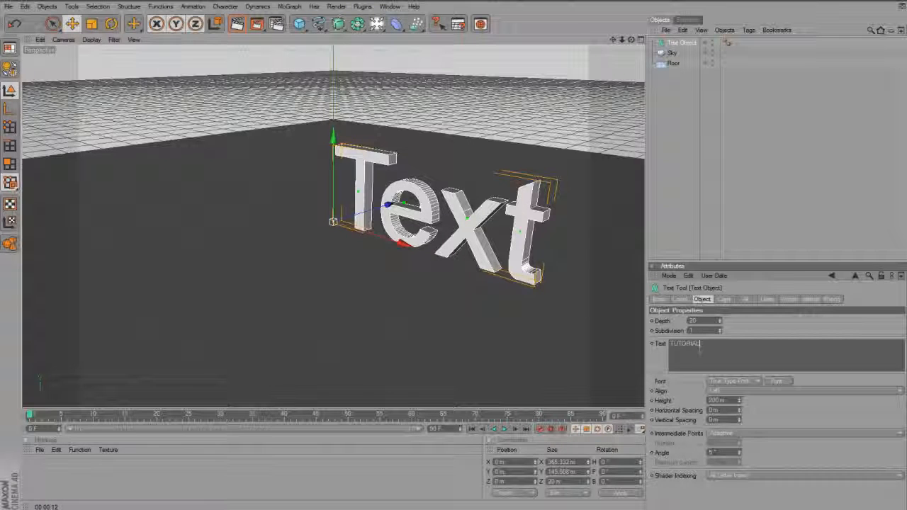
# - Set the text's font to NeoSans Bold Italic and its depth to 100
pyautogui.click(782, 384)
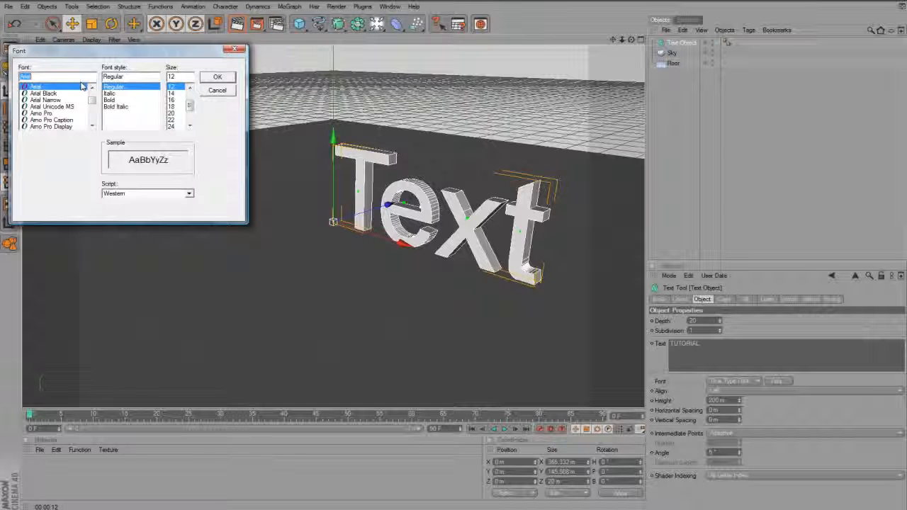
pyautogui.scroll(-15, 82, 86)
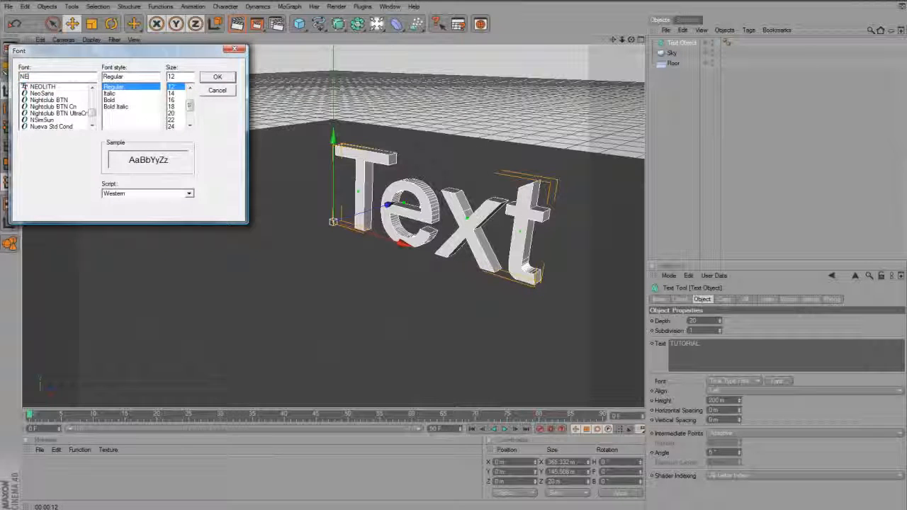
pyautogui.click(60, 94)
pyautogui.click(110, 100)
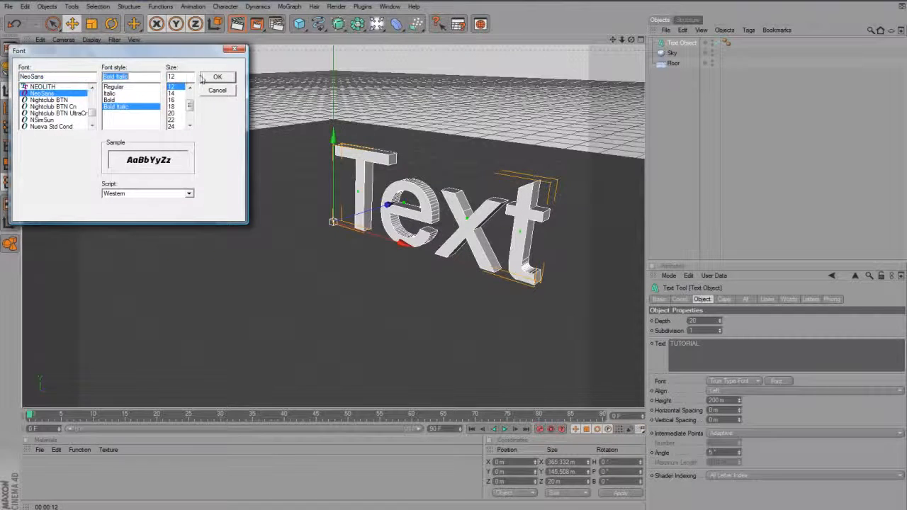
pyautogui.click(217, 77)
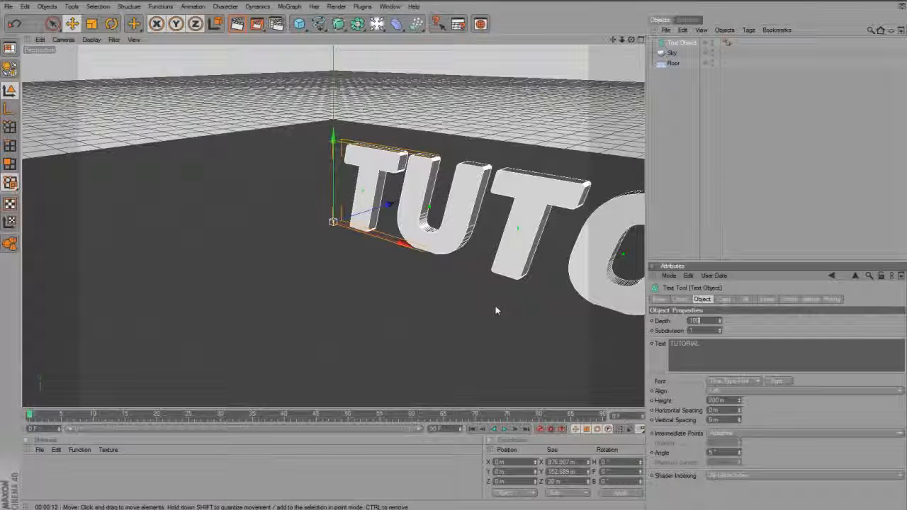
pyautogui.press('Return')
# - Set both the start and the end caps of the text to Fillet Cap
pyautogui.scroll(-2, 573, 113)
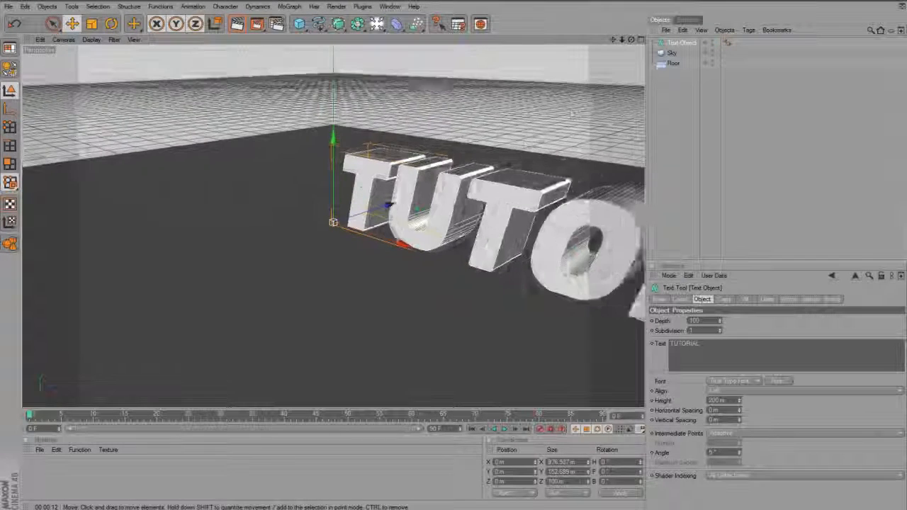
pyautogui.scroll(-2, 573, 114)
pyautogui.click(724, 299)
pyautogui.click(716, 321)
pyautogui.click(720, 344)
pyautogui.click(717, 350)
pyautogui.click(718, 387)
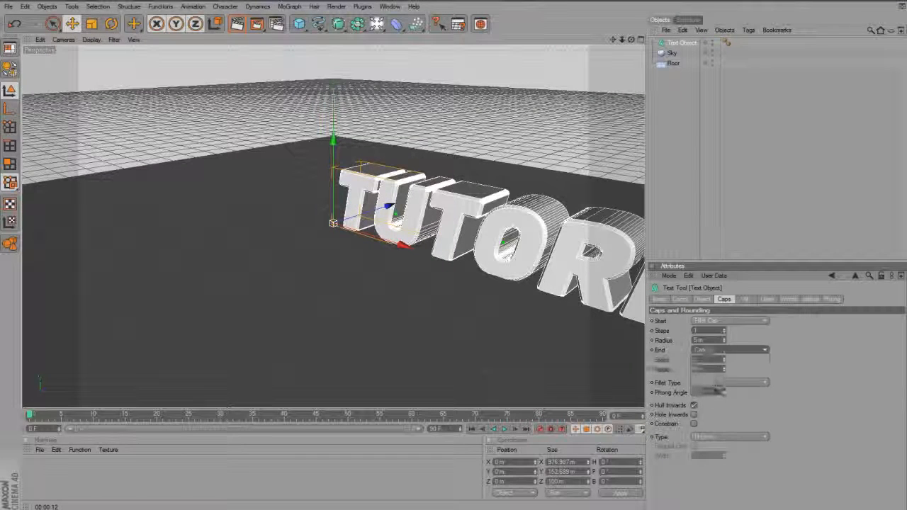
# - Reduce the fillet radius of the text's start and end caps to 3 m each
pyautogui.click(724, 343)
pyautogui.click(724, 343)
pyautogui.click(724, 343)
pyautogui.click(723, 343)
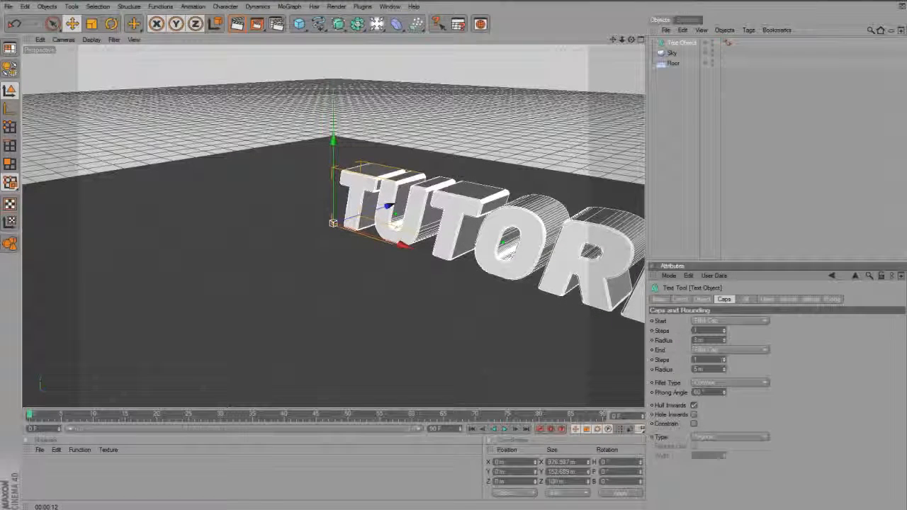
pyautogui.click(723, 372)
pyautogui.click(724, 372)
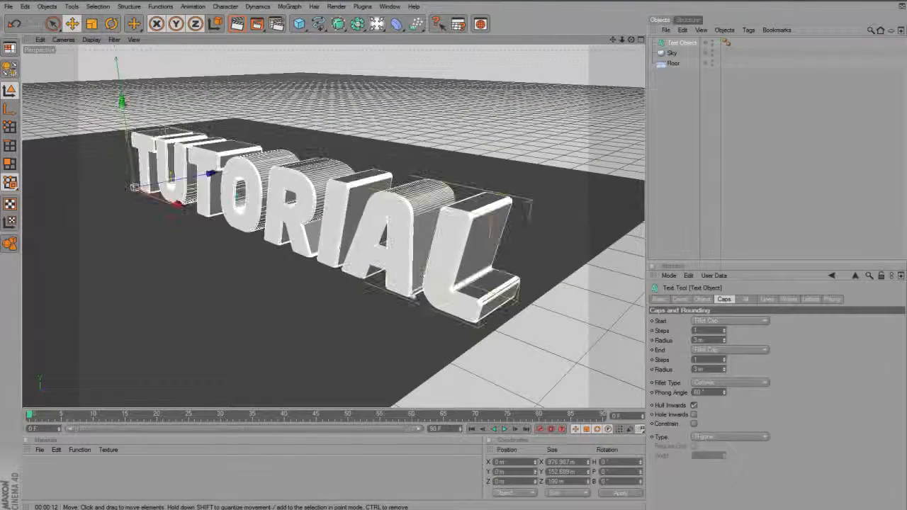
# - Move the text along the X axis to about -190 m and render the active view from a more frontal angle
pyautogui.moveTo(176, 206); pyautogui.dragTo(144, 190)
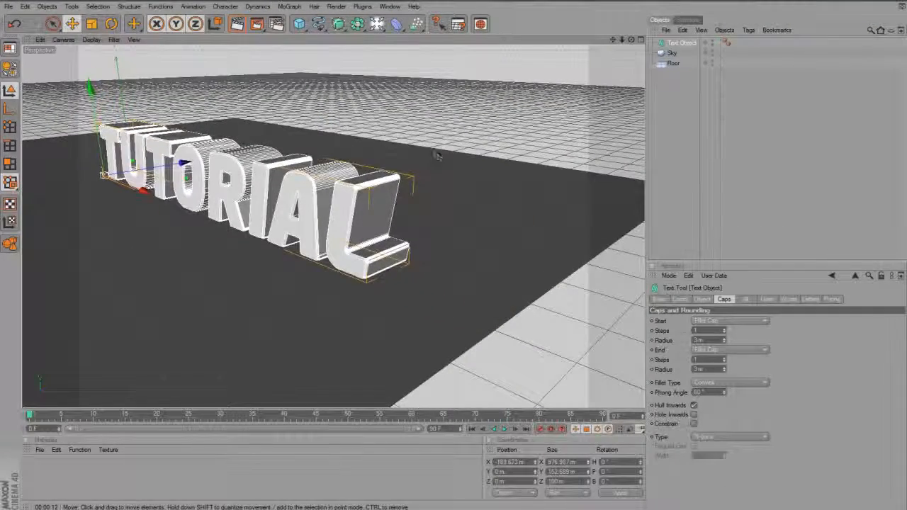
pyautogui.moveTo(632, 40); pyautogui.dragTo(680, 50)
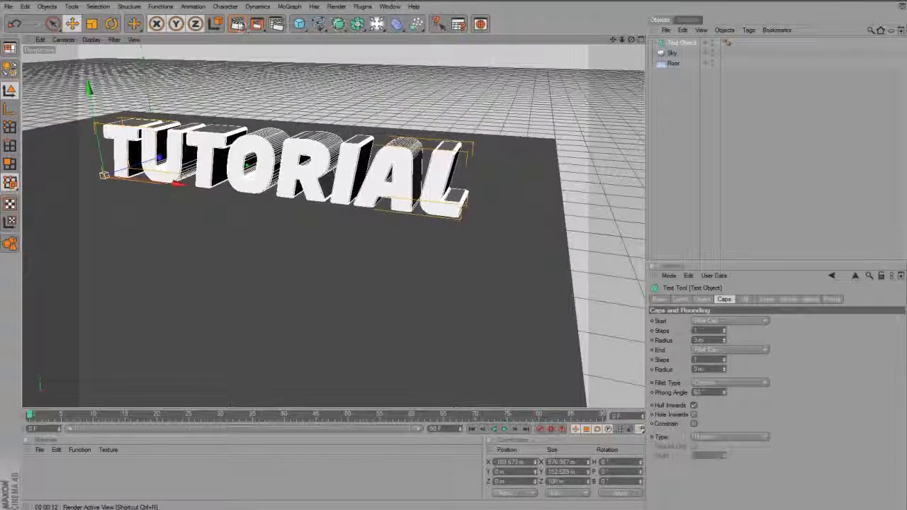
pyautogui.click(238, 24)
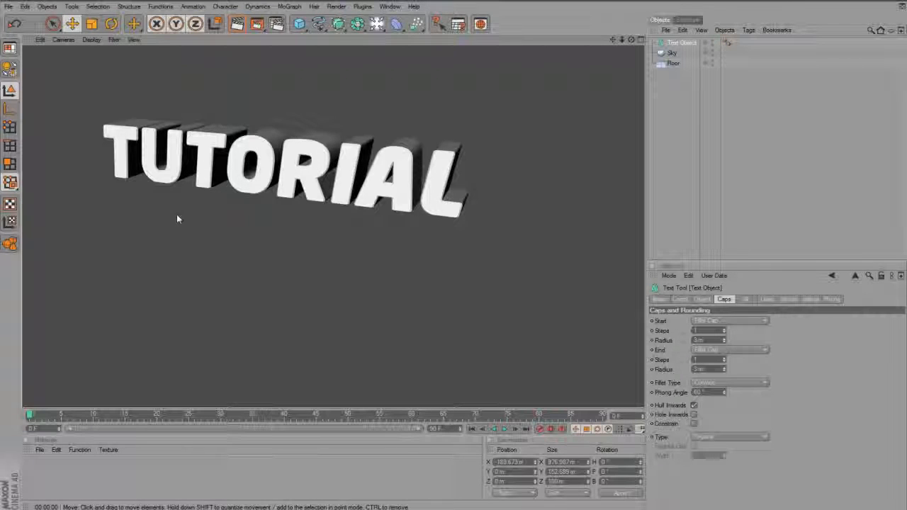
# - Set the render output size to 1280 x 720 pixels
pyautogui.click(336, 6)
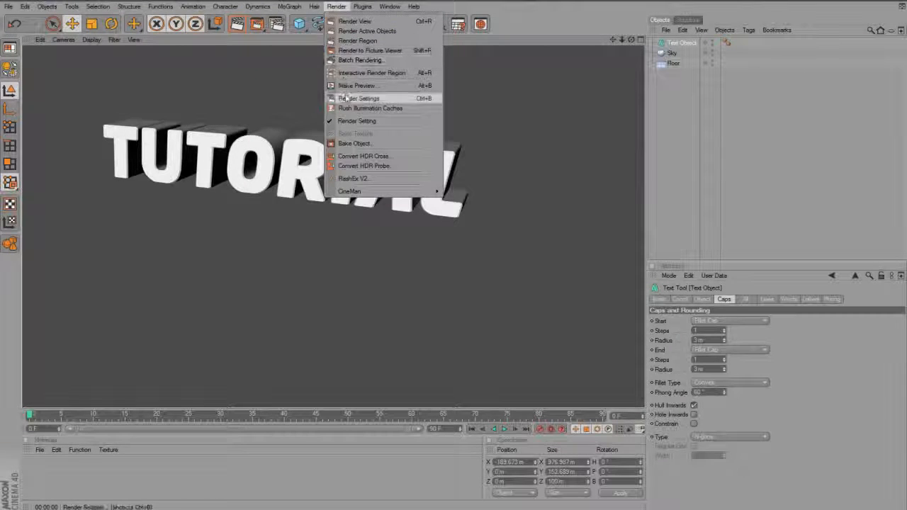
pyautogui.click(340, 98)
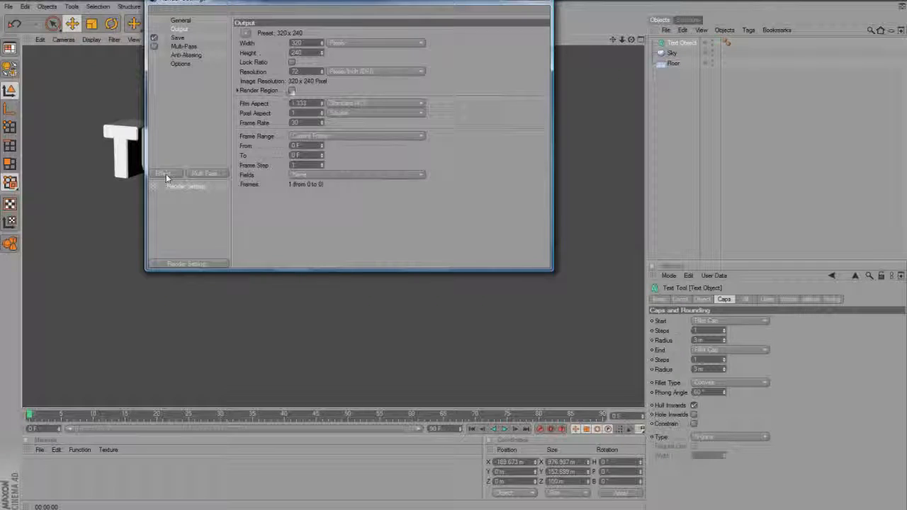
pyautogui.write('1280')
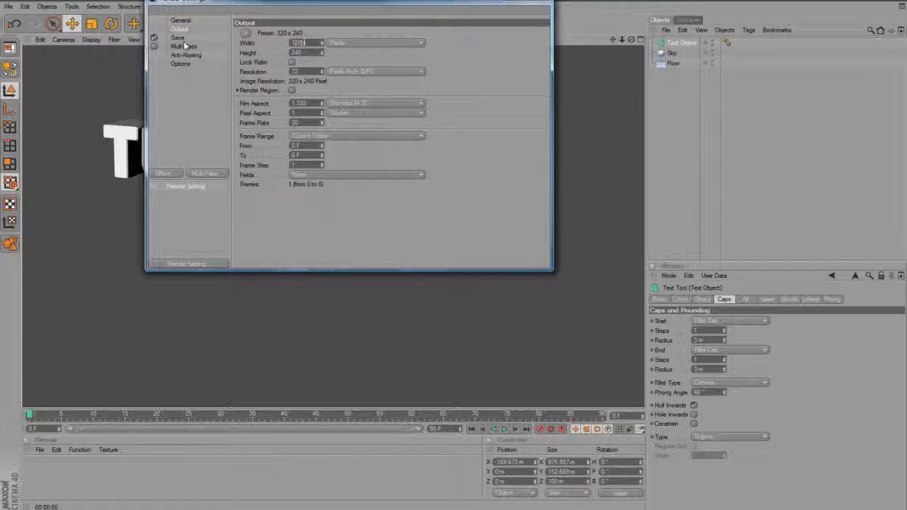
pyautogui.press('Tab')
pyautogui.write('720')
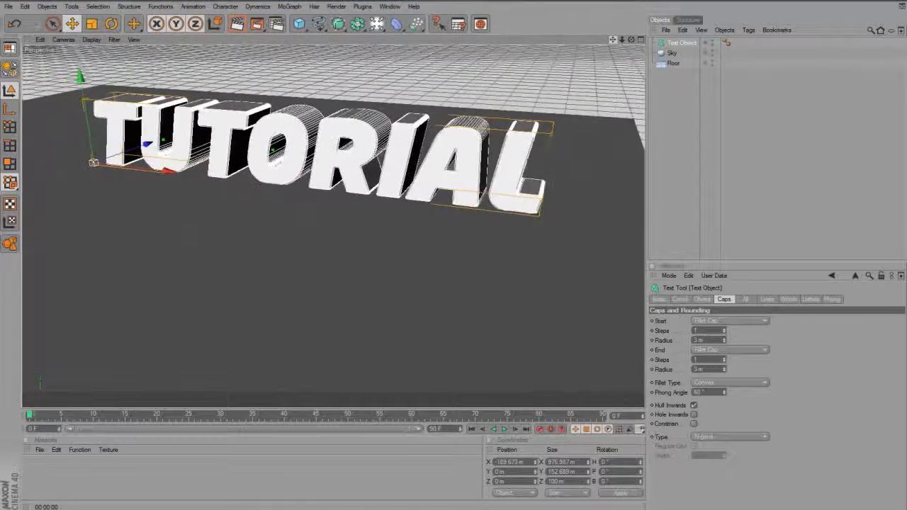
# - Create a new material and set its color to near-black, RGB 19, 19, 19
pyautogui.moveTo(613, 39); pyautogui.dragTo(620, 50)
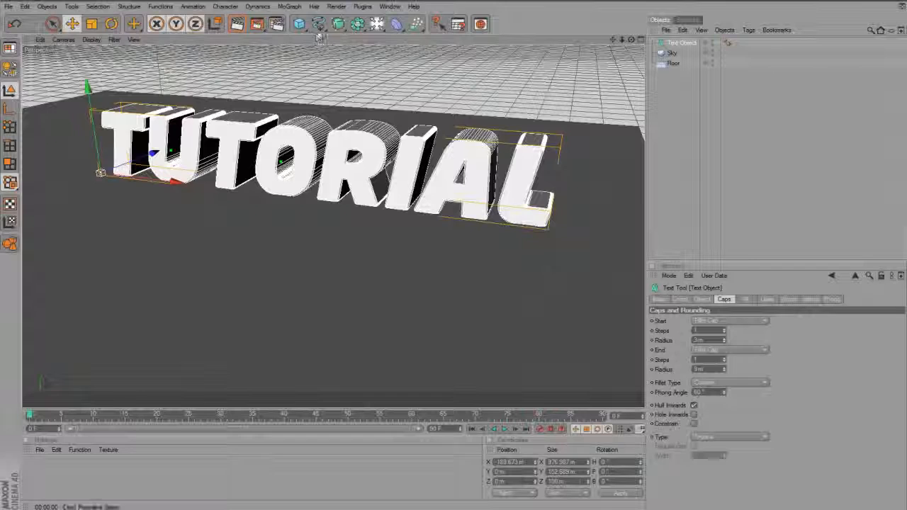
pyautogui.click(709, 98)
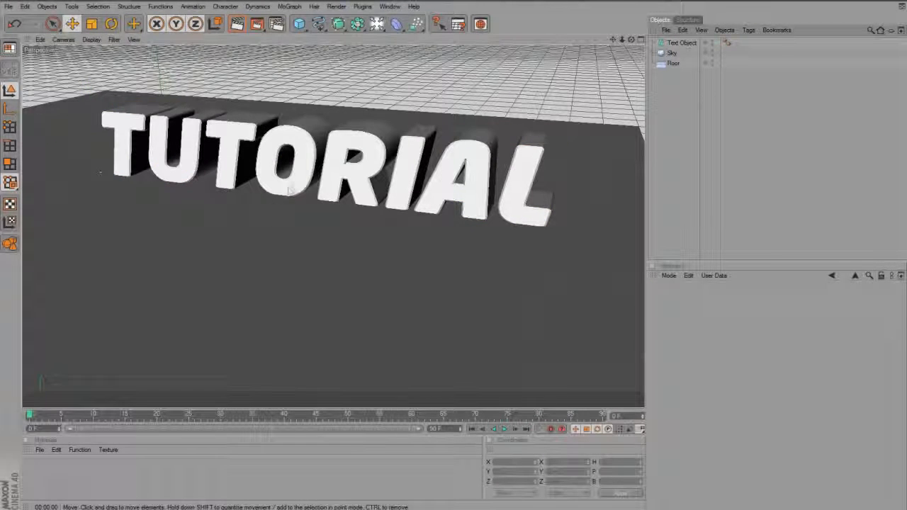
pyautogui.doubleClick(33, 469)
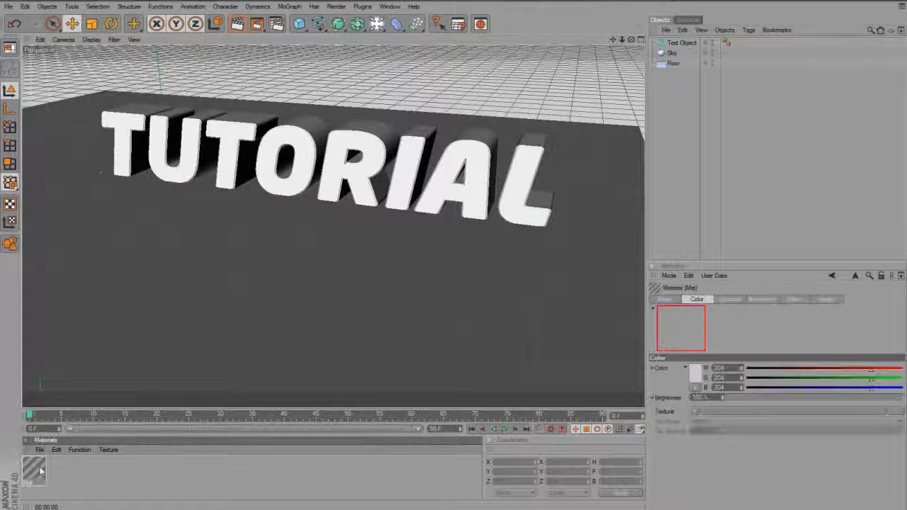
pyautogui.doubleClick(33, 468)
pyautogui.click(280, 103)
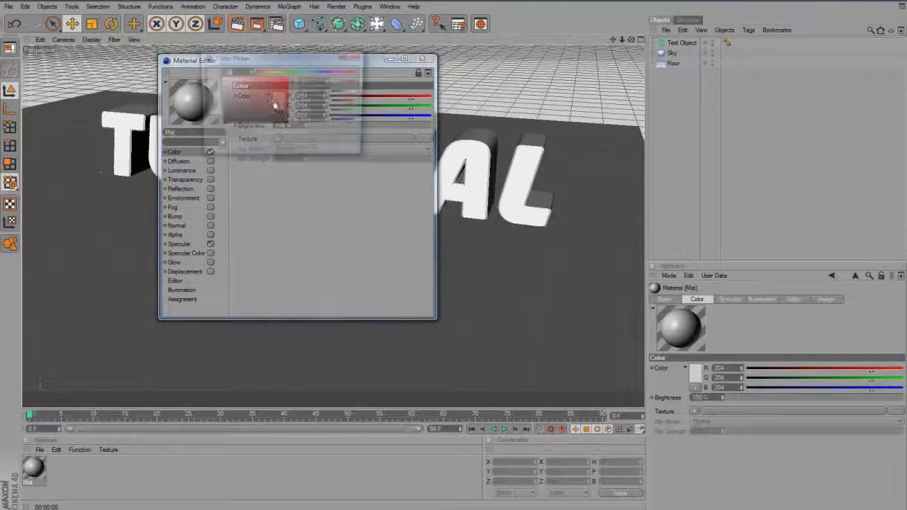
pyautogui.moveTo(213, 121); pyautogui.dragTo(213, 127)
pyautogui.click(264, 146)
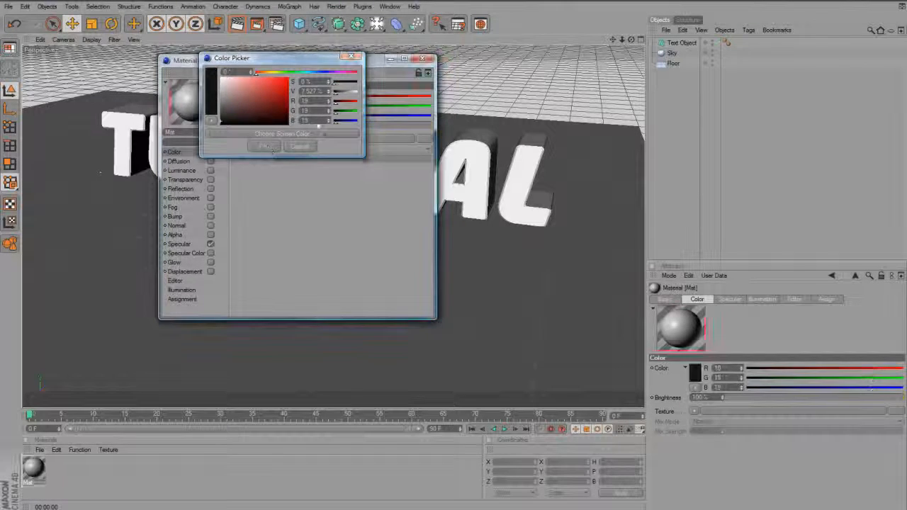
pyautogui.click(428, 60)
# - Create a second material and load a Gradient shader as its color texture, opening the shader's properties
pyautogui.doubleClick(61, 468)
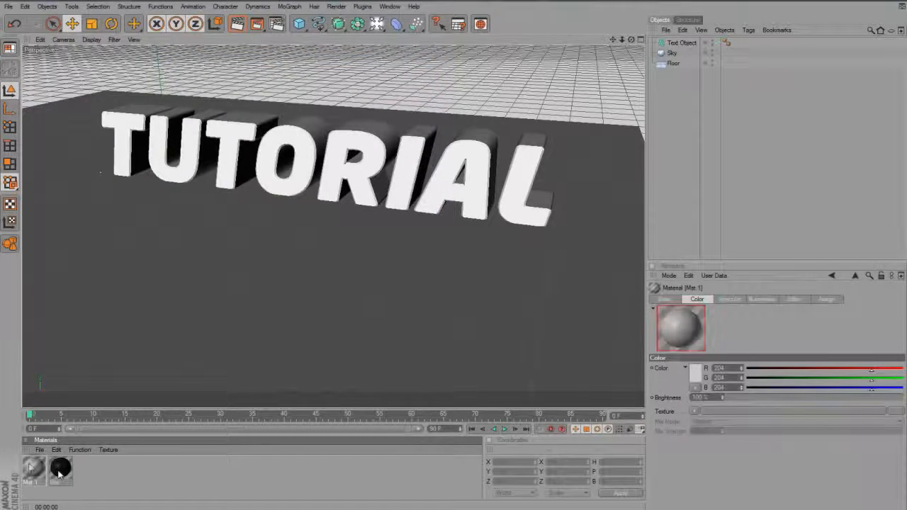
pyautogui.doubleClick(30, 467)
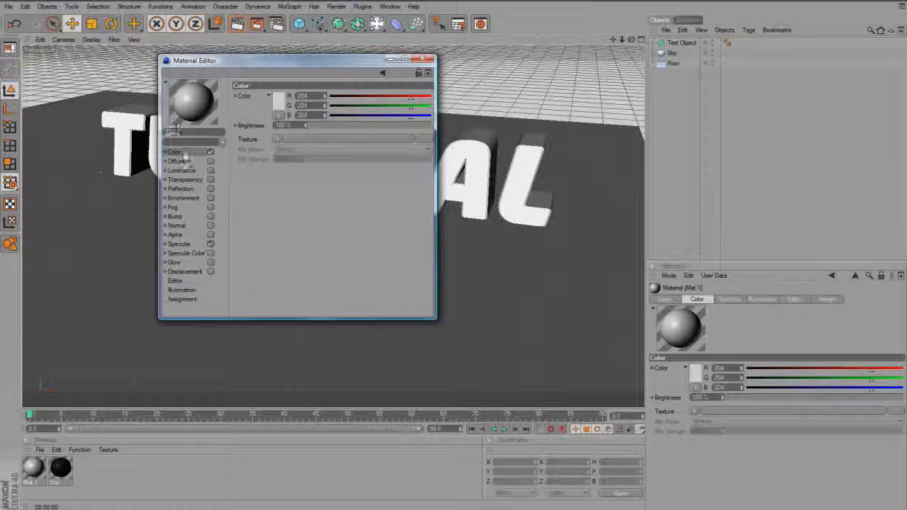
pyautogui.click(277, 139)
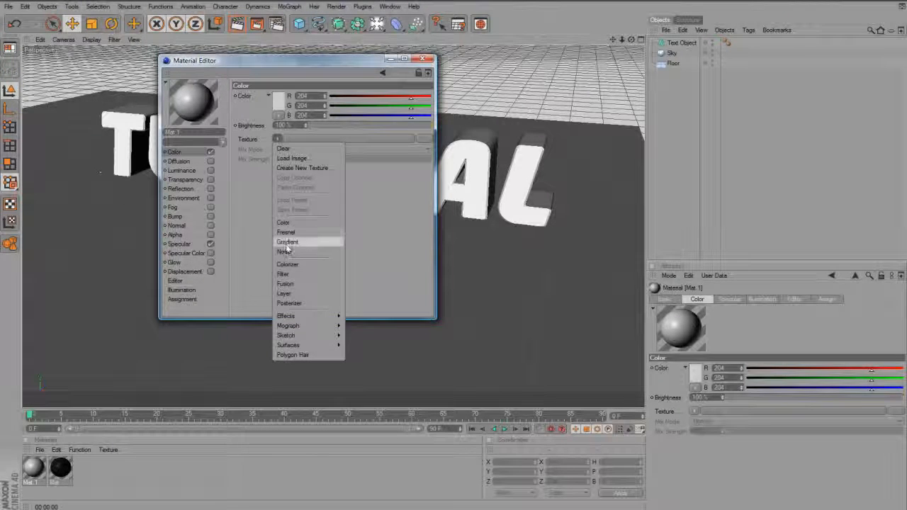
pyautogui.click(319, 244)
pyautogui.click(299, 150)
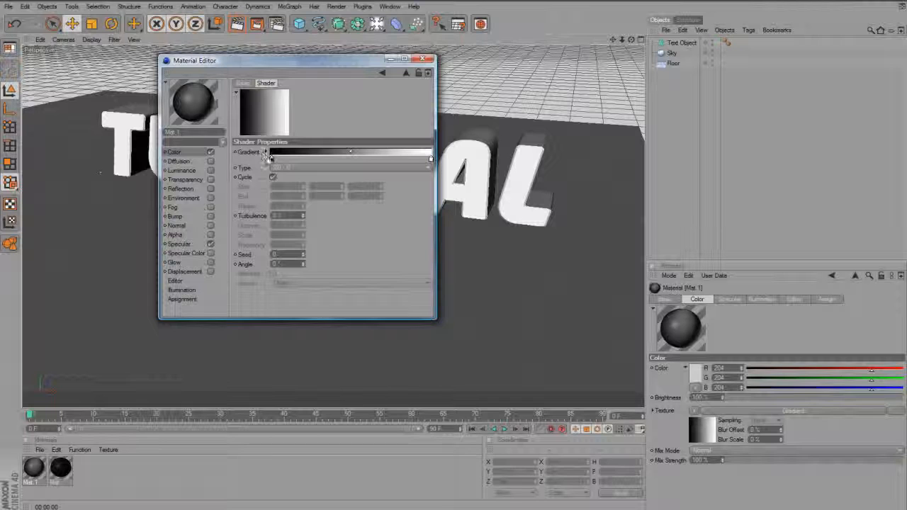
# - Set the gradient's start color to lime green, RGB 80, 255, 0, and its end color to green, RGB 4, 255, 20
pyautogui.doubleClick(272, 159)
pyautogui.moveTo(292, 126)
pyautogui.mouseDown()
pyautogui.moveTo(301, 130)
pyautogui.moveTo(270, 136)
pyautogui.moveTo(277, 128)
pyautogui.mouseUp()
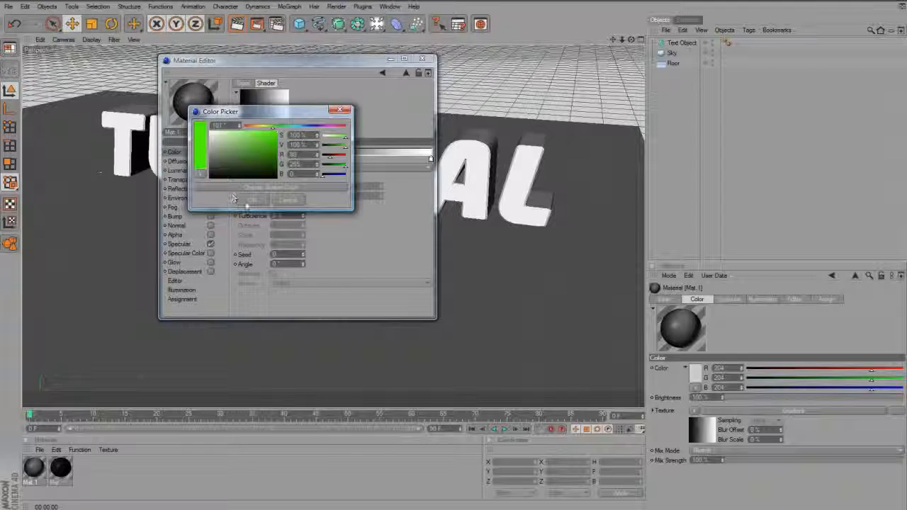
pyautogui.click(244, 202)
pyautogui.doubleClick(430, 158)
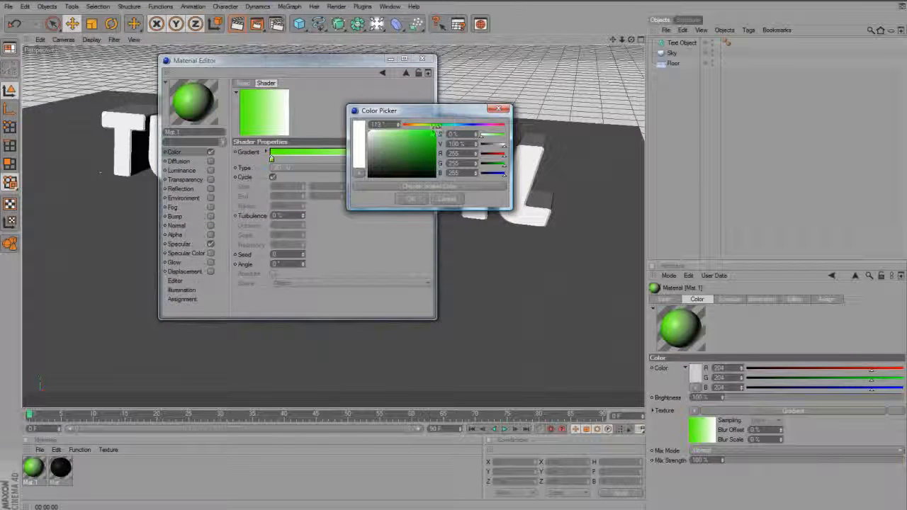
pyautogui.click(434, 134)
pyautogui.click(411, 200)
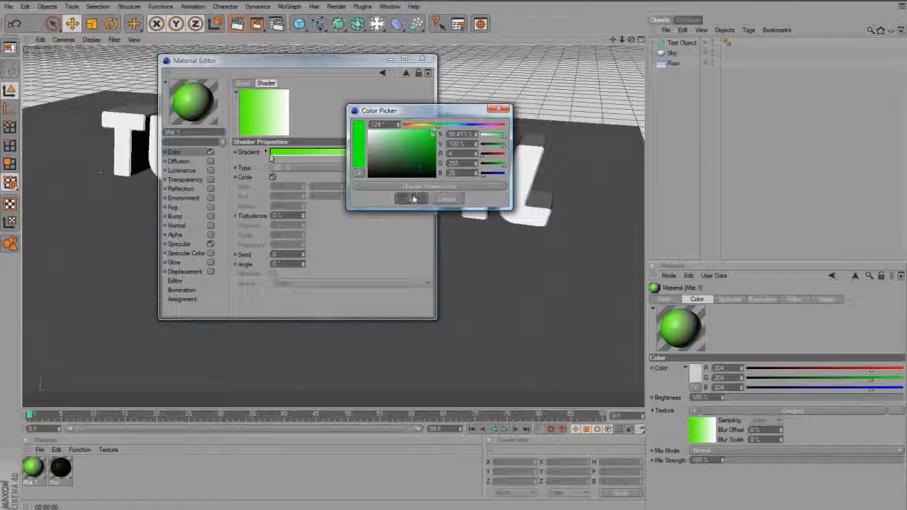
# - Copy the Gradient texture from the material's color channel, enable luminance, and paste it there as the luminance texture
pyautogui.click(188, 152)
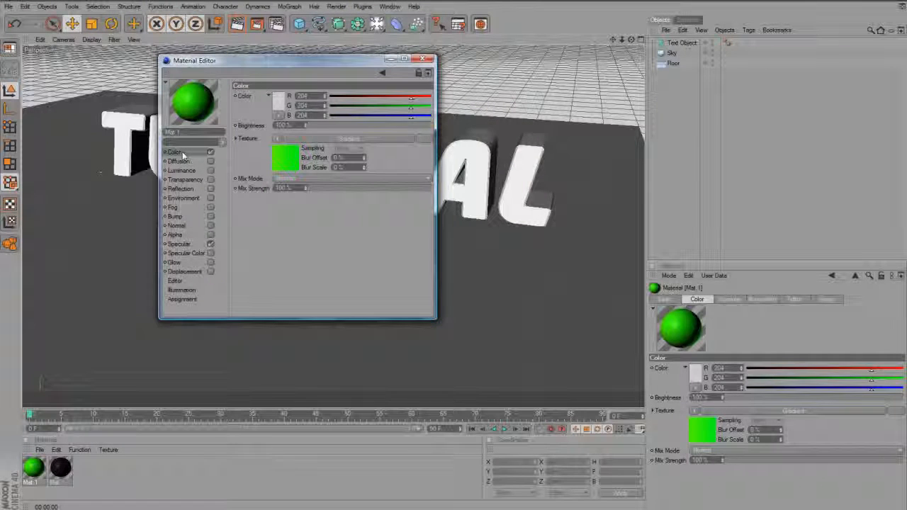
pyautogui.click(277, 138)
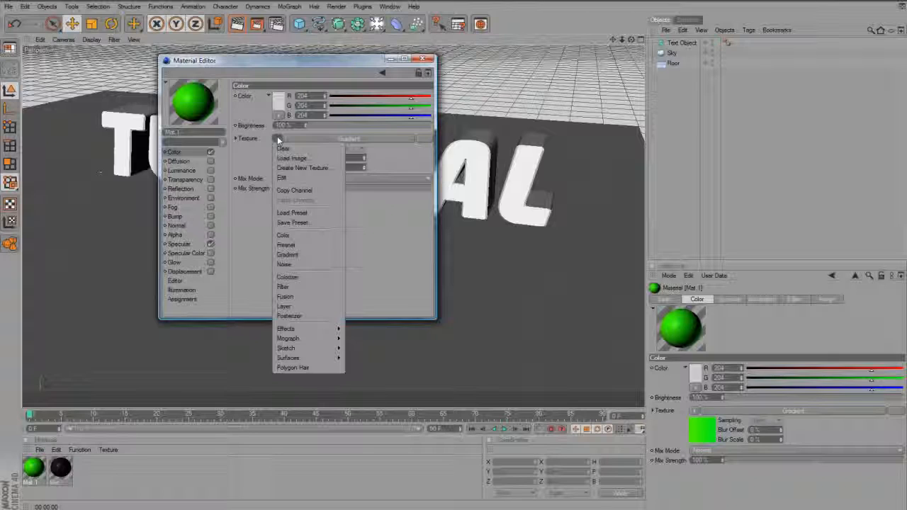
pyautogui.click(294, 190)
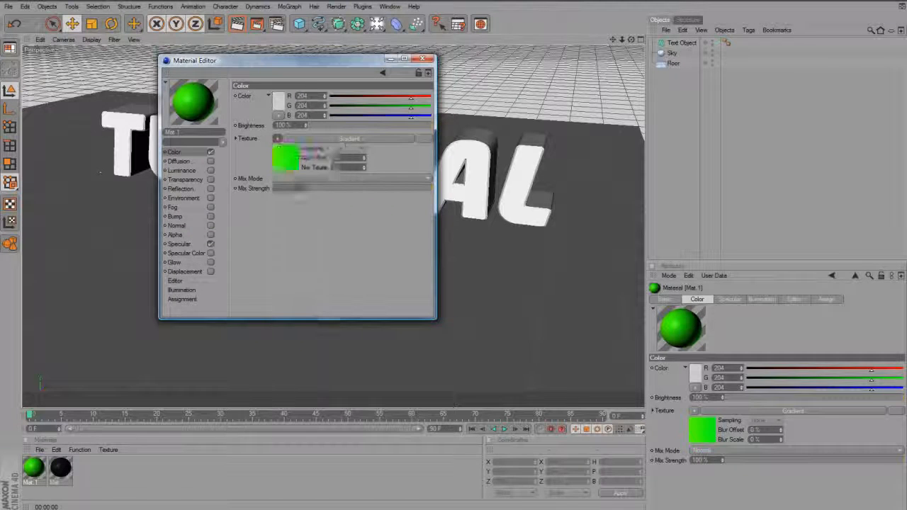
pyautogui.click(210, 170)
pyautogui.click(278, 139)
pyautogui.click(294, 199)
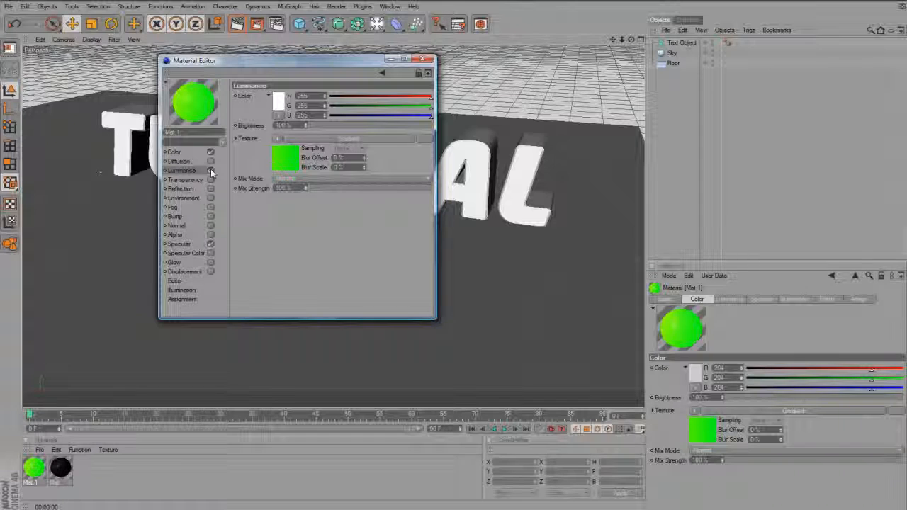
# - Enable reflection on the green material with 0% brightness and a Fresnel texture, and close the material editor
pyautogui.click(203, 190)
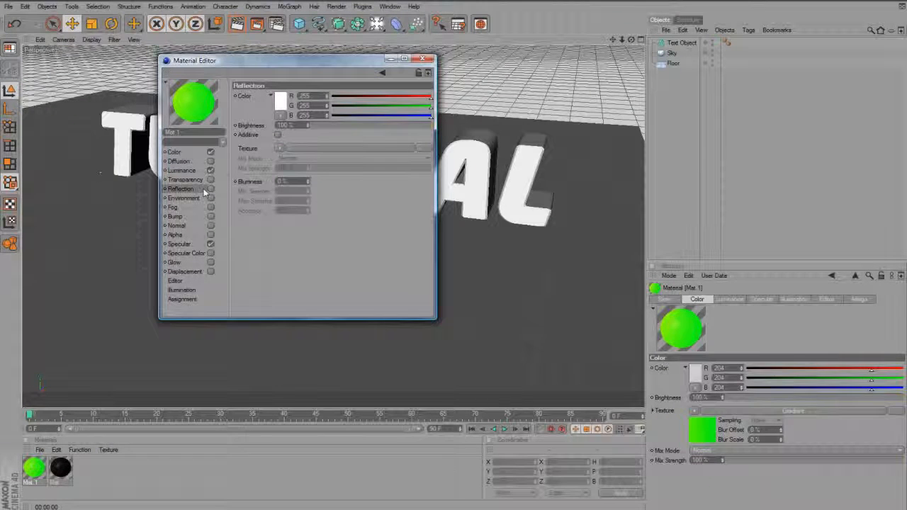
pyautogui.click(210, 188)
pyautogui.moveTo(312, 137); pyautogui.dragTo(288, 139)
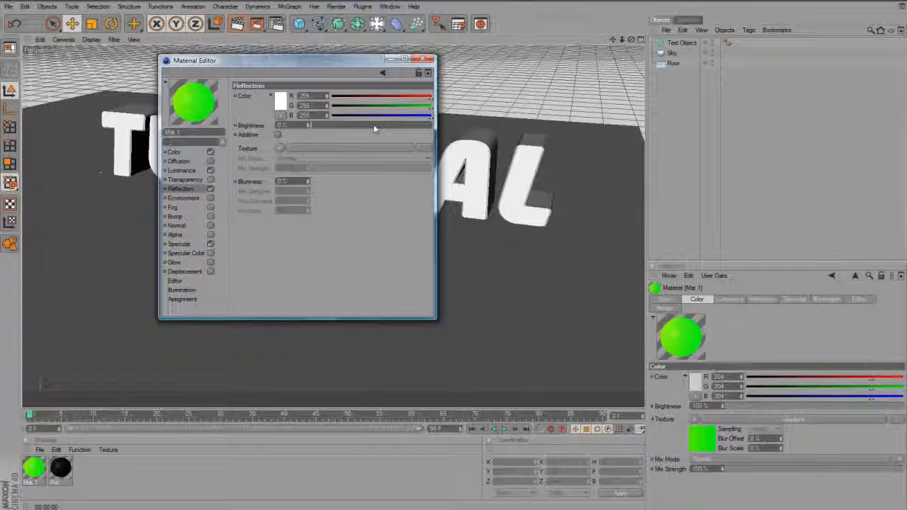
pyautogui.click(282, 151)
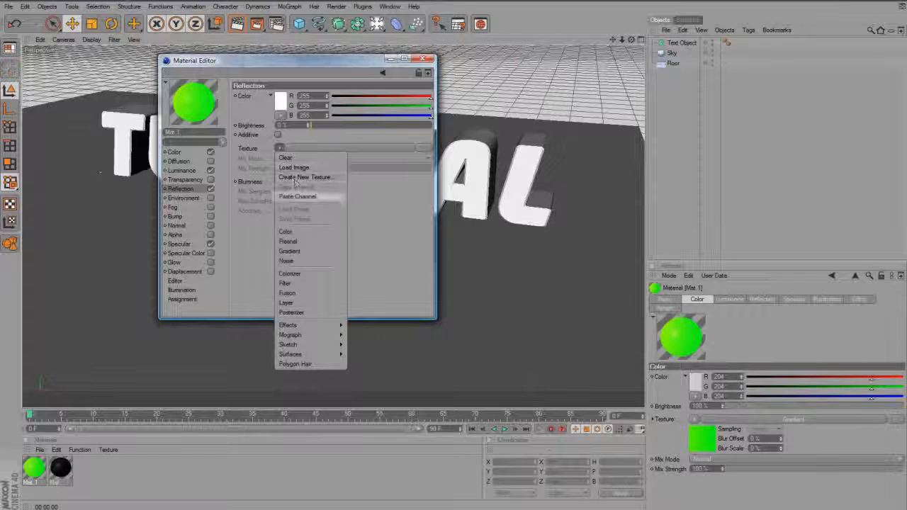
pyautogui.click(304, 239)
pyautogui.moveTo(341, 201); pyautogui.dragTo(370, 196)
pyautogui.click(422, 60)
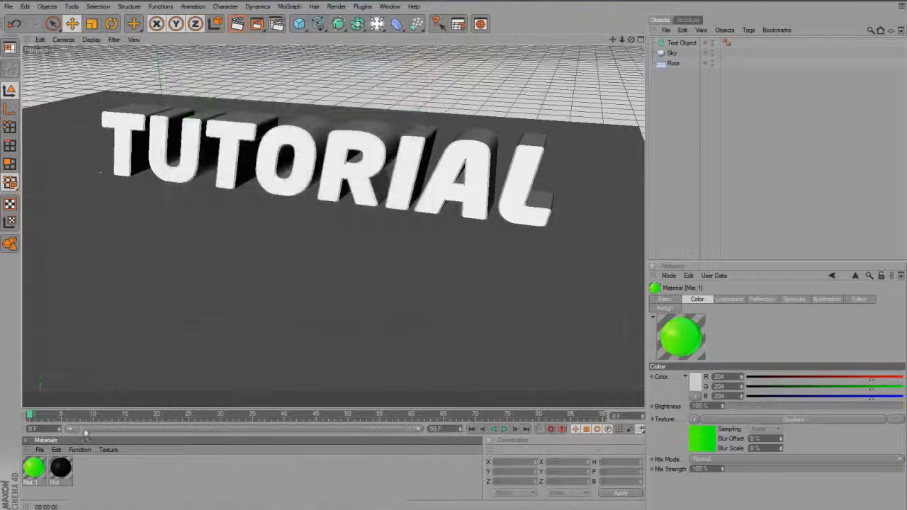
# - Apply the green gradient material and, on top of it, the near-black material to the text object
pyautogui.moveTo(36, 470); pyautogui.dragTo(374, 152)
pyautogui.moveTo(61, 467); pyautogui.dragTo(323, 170)
pyautogui.click(333, 241)
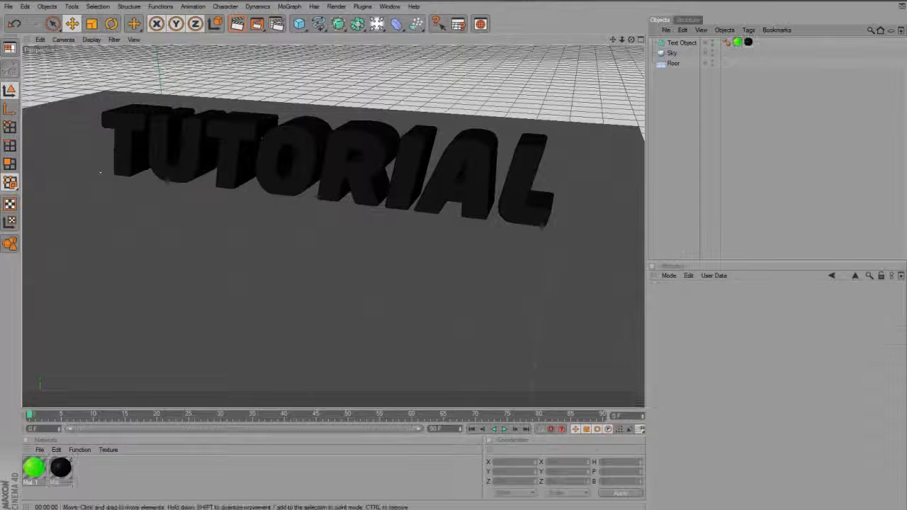
# - Restrict the near-black material on the text to the selection C1 and render the active view
pyautogui.click(748, 43)
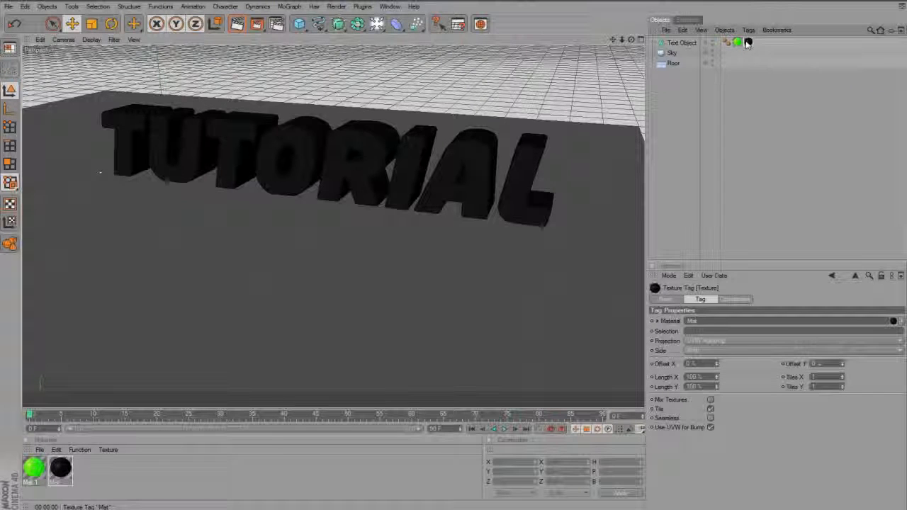
pyautogui.click(707, 331)
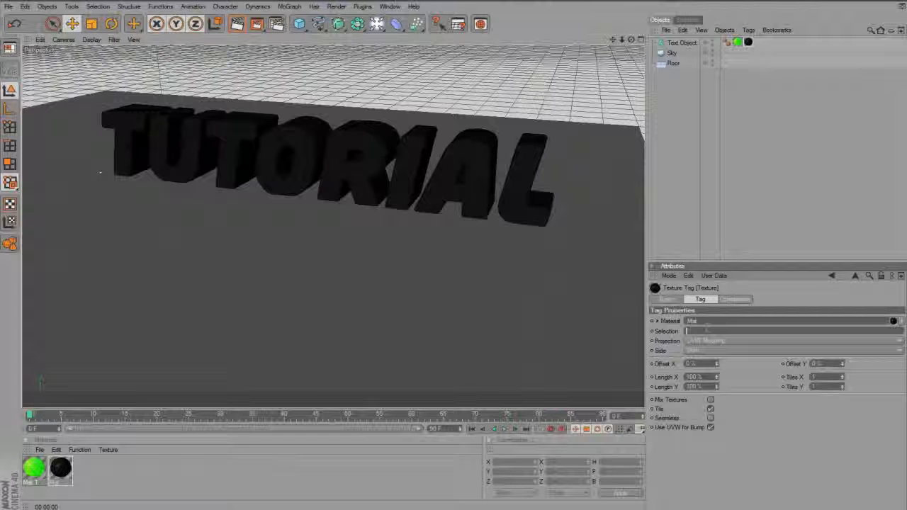
pyautogui.click(739, 211)
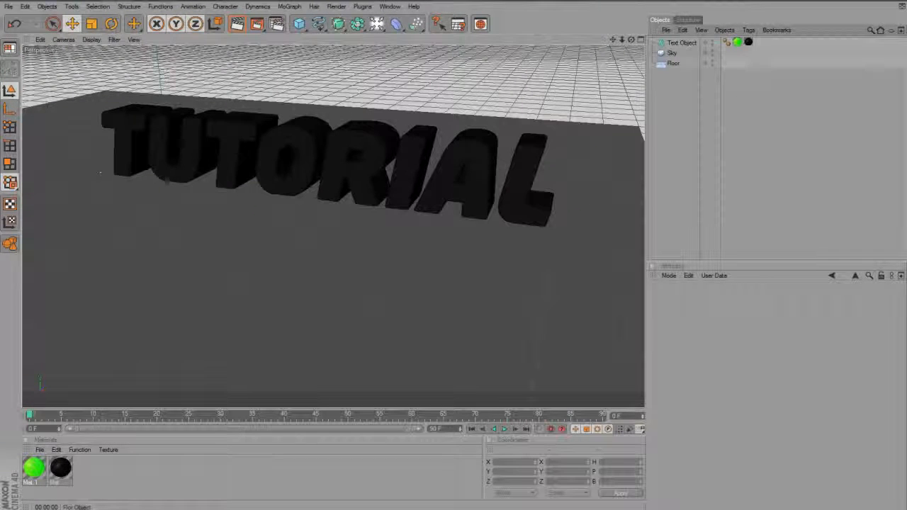
pyautogui.click(749, 42)
pyautogui.click(688, 332)
pyautogui.write('C1')
pyautogui.click(717, 236)
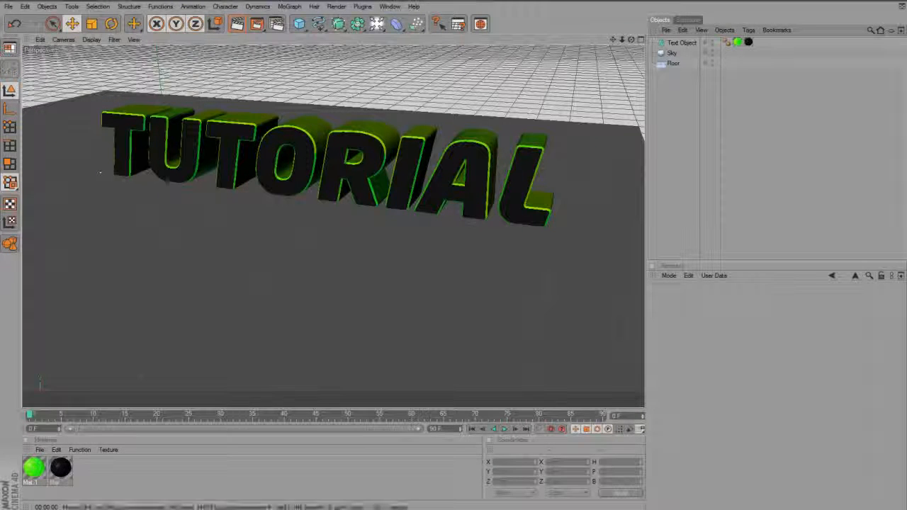
pyautogui.click(237, 25)
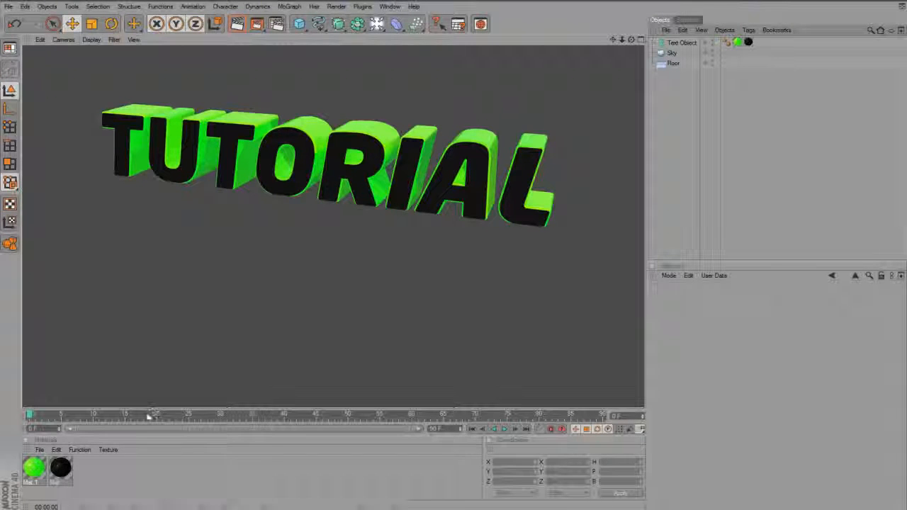
# - Add the Ambient Occlusion effect to the render settings
pyautogui.click(338, 7)
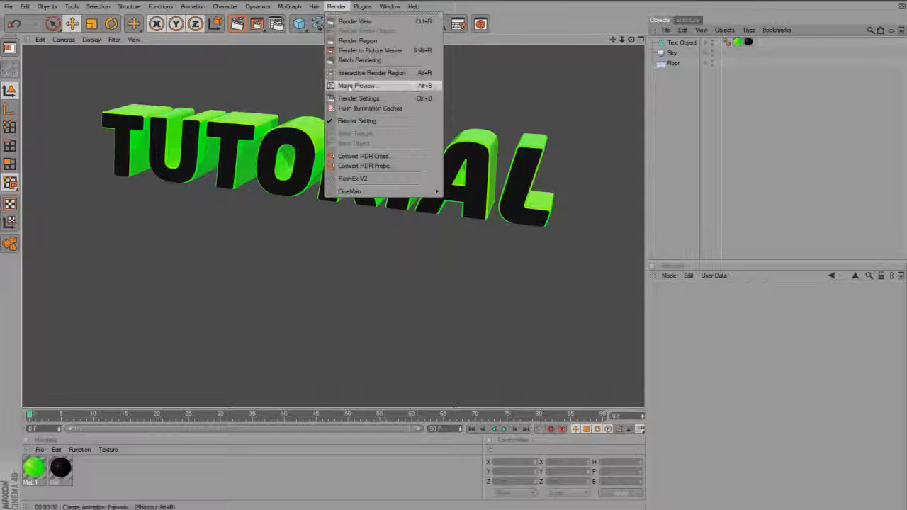
pyautogui.click(365, 97)
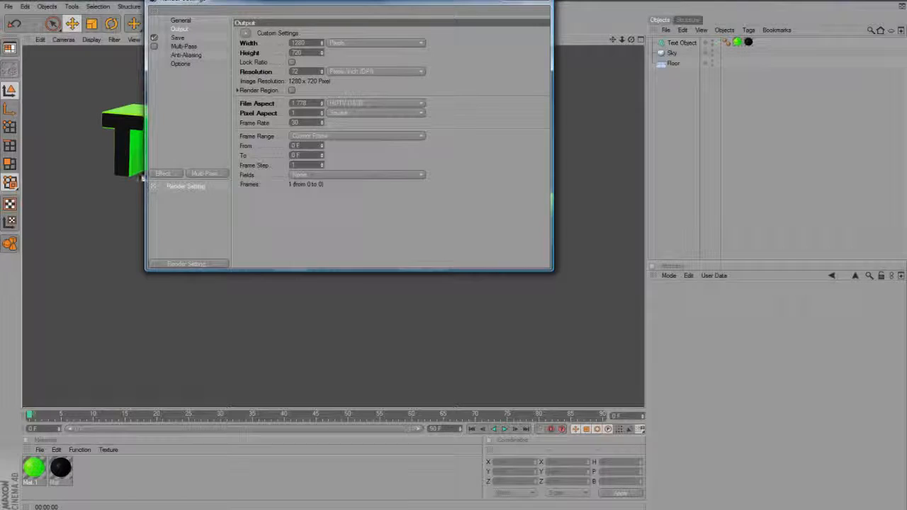
pyautogui.click(162, 173)
pyautogui.click(233, 235)
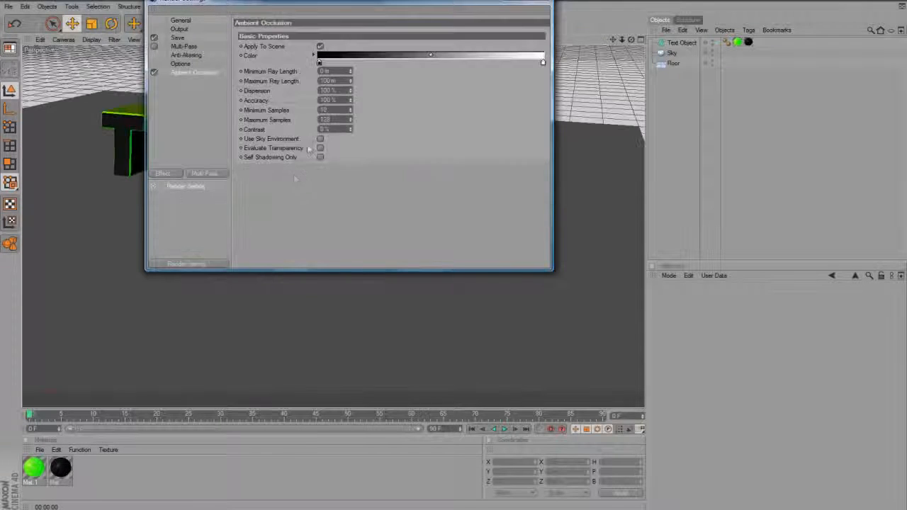
# - Set the ambient occlusion's maximum ray length to 160 m and contrast to 35%, and render the active view
pyautogui.write('160')
pyautogui.press('Tab')
pyautogui.press('Tab')
pyautogui.press('Tab')
pyautogui.press('Tab')
pyautogui.press('Tab')
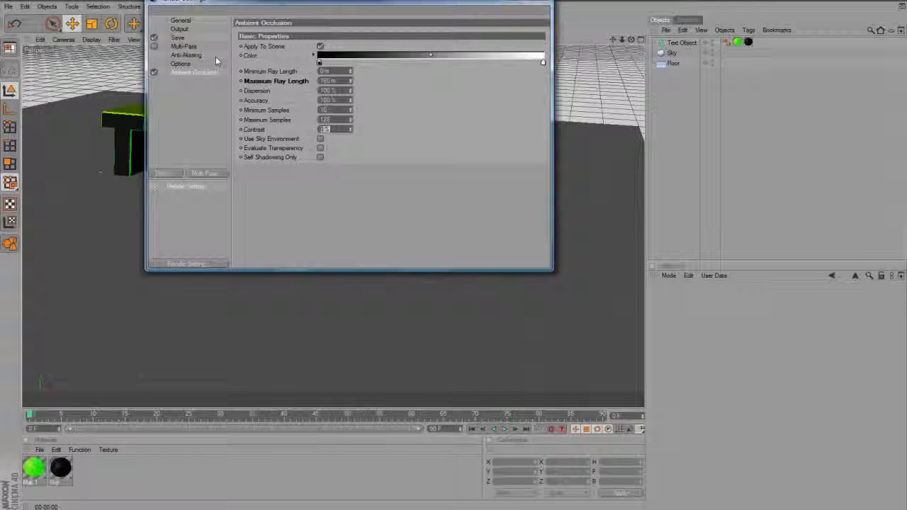
pyautogui.write('35')
pyautogui.click(437, 193)
pyautogui.click(543, 8)
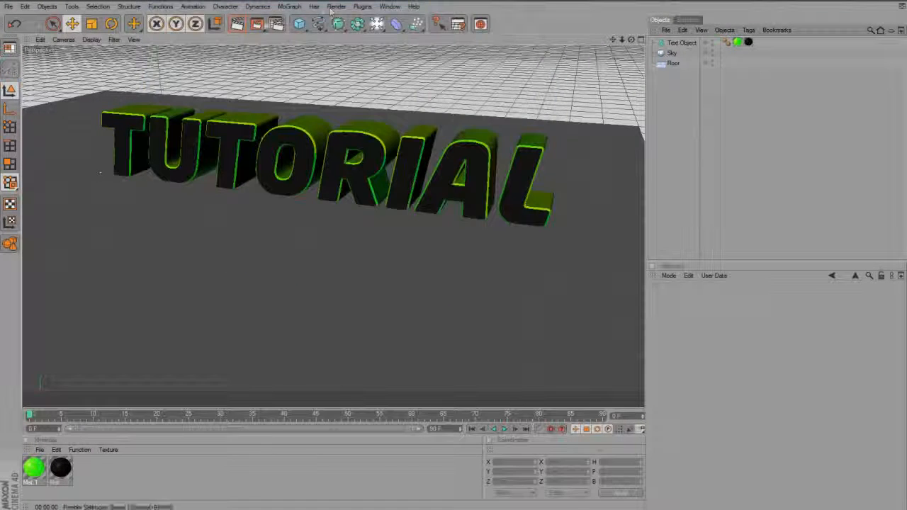
pyautogui.click(241, 26)
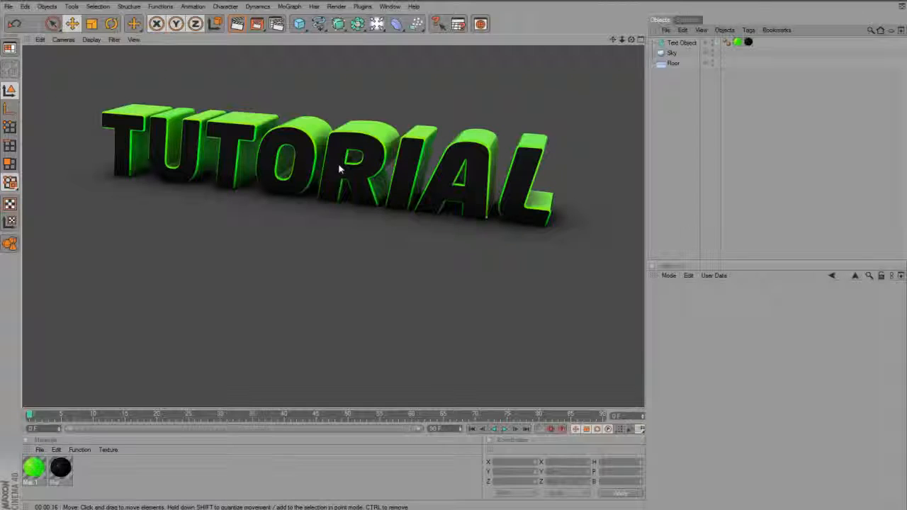
# - Raise the text object slightly along the Y axis and deselect it
pyautogui.click(339, 168)
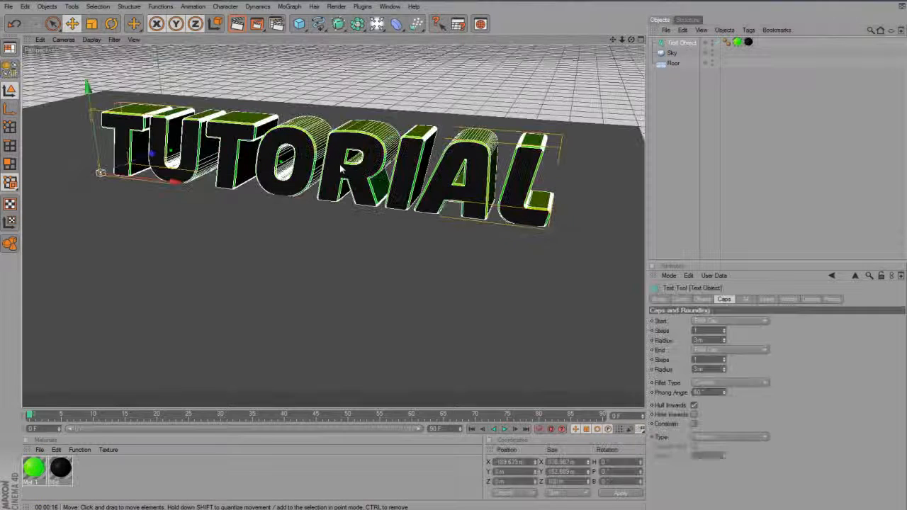
pyautogui.moveTo(88, 89); pyautogui.dragTo(88, 86)
pyautogui.click(732, 149)
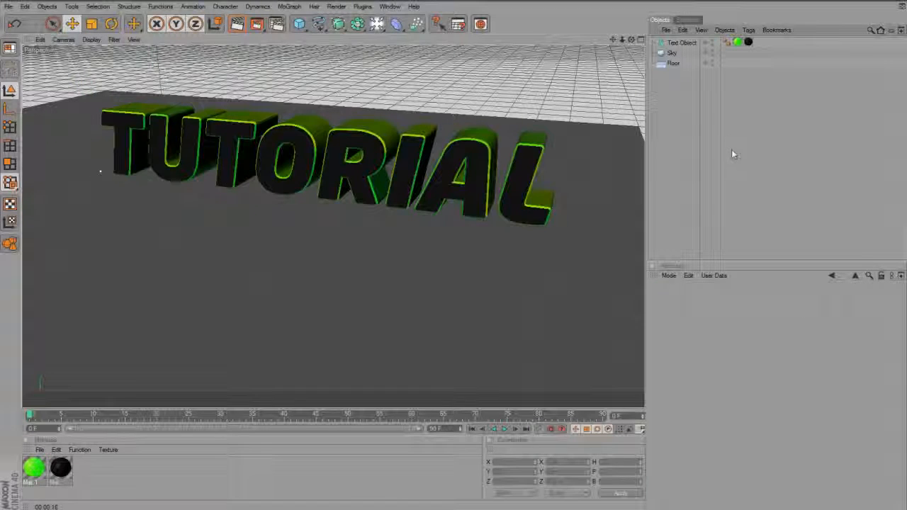
# - Create a pure white material, RGB 255, 255, 255, with luminance enabled, and apply it to the floor and the sky
pyautogui.doubleClick(97, 483)
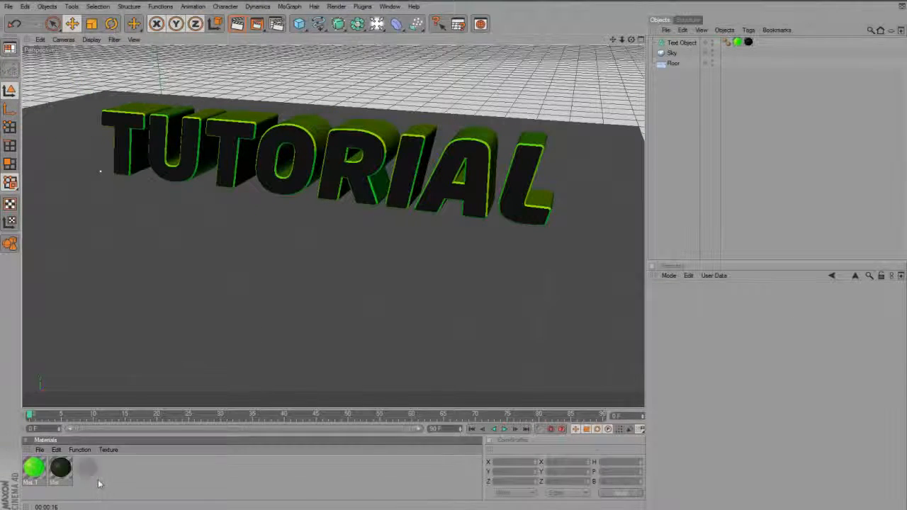
pyautogui.doubleClick(32, 474)
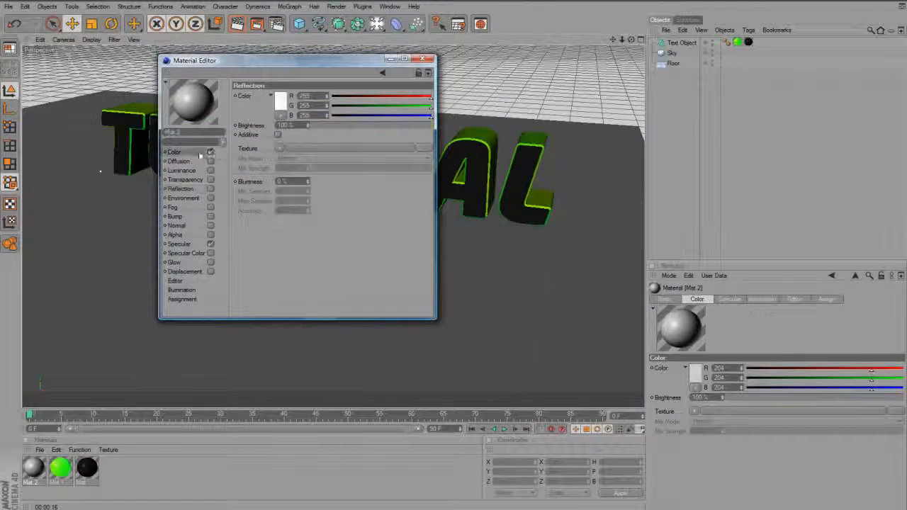
pyautogui.click(282, 101)
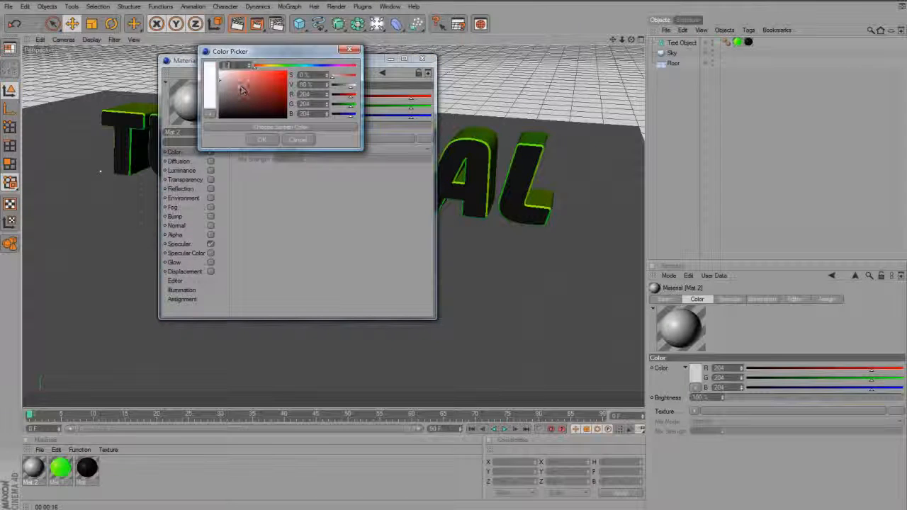
pyautogui.click(261, 140)
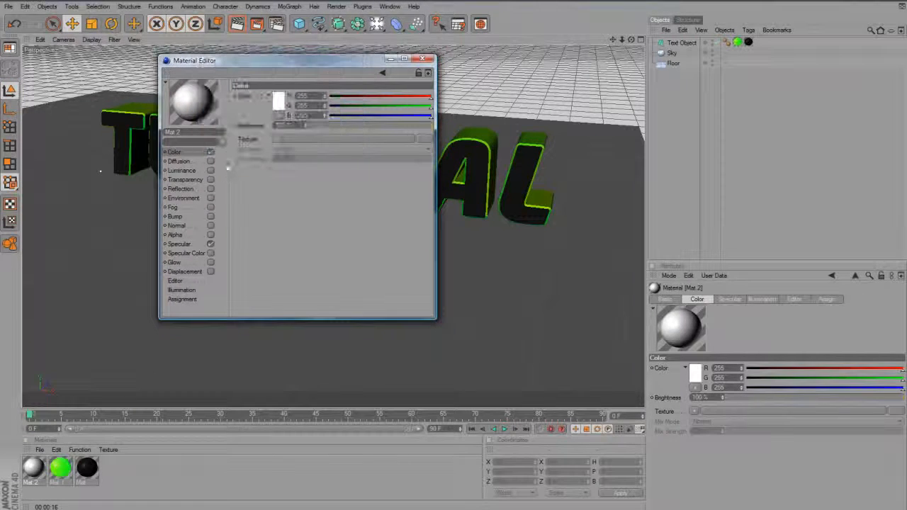
pyautogui.click(211, 170)
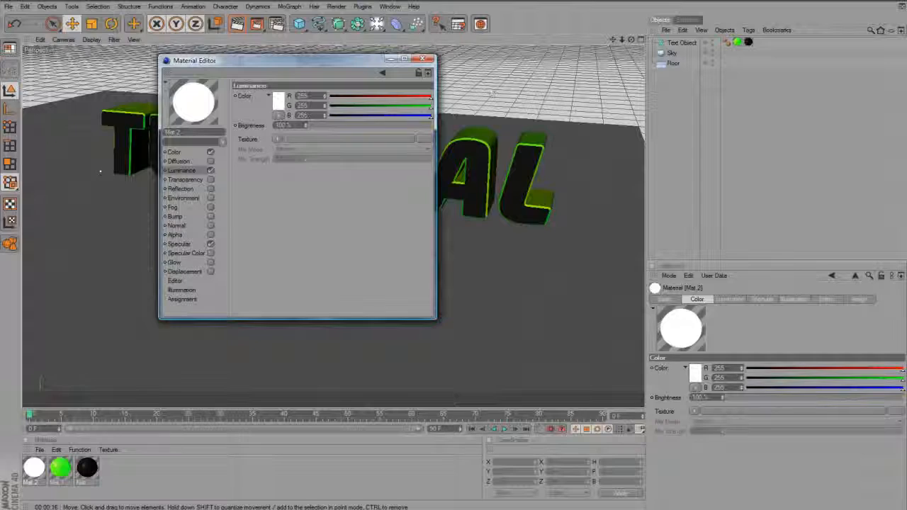
pyautogui.click(423, 58)
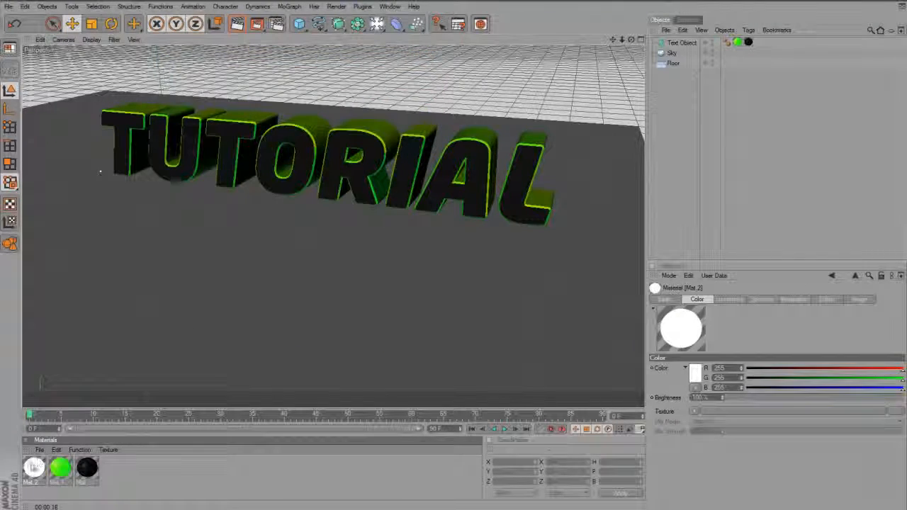
pyautogui.moveTo(171, 271); pyautogui.dragTo(121, 326)
pyautogui.moveTo(35, 468); pyautogui.dragTo(674, 53)
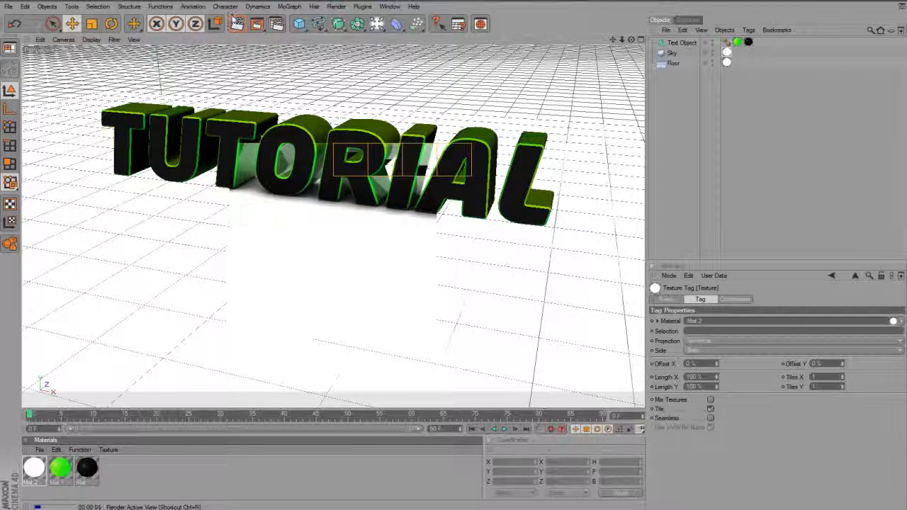
# - Add the Global Illumination effect to the render settings
pyautogui.click(336, 6)
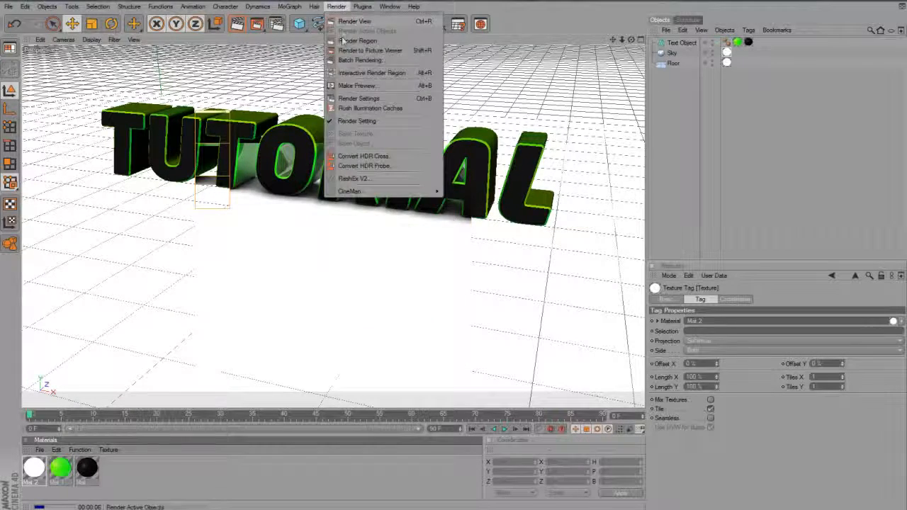
pyautogui.click(344, 98)
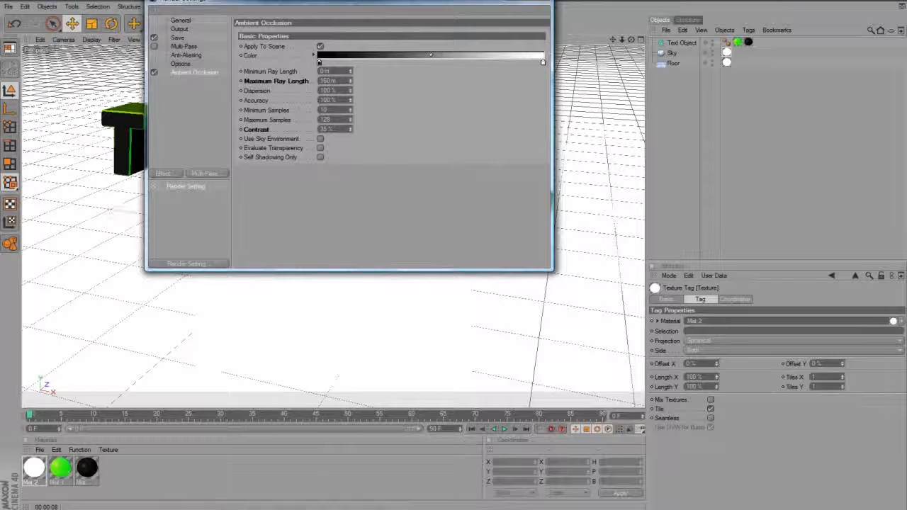
pyautogui.click(158, 175)
pyautogui.click(207, 291)
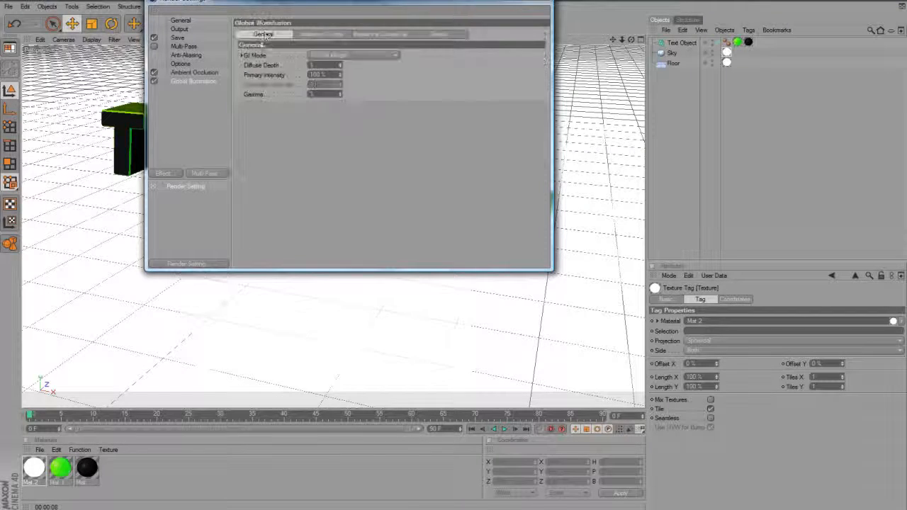
# - Remove the white material from both the floor and the sky, and render the active view
pyautogui.click(539, 1)
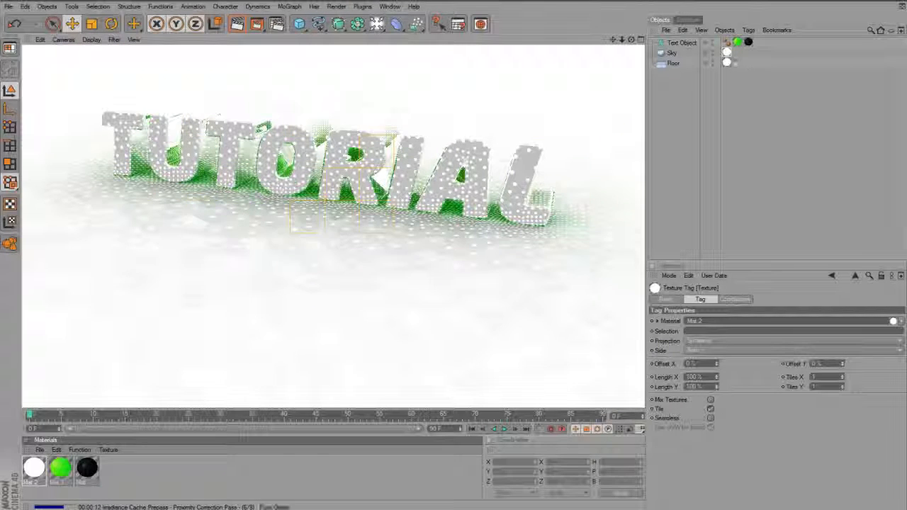
pyautogui.click(728, 63)
pyautogui.press('Delete')
pyautogui.click(728, 54)
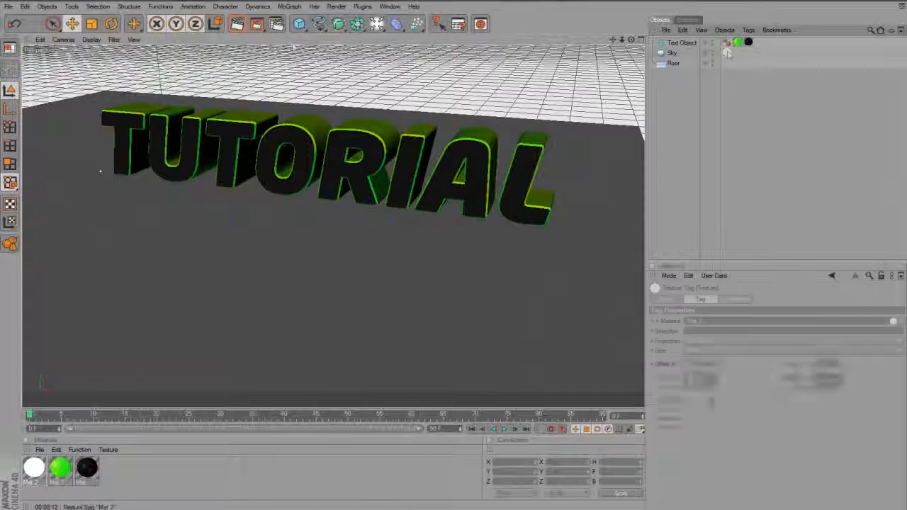
pyautogui.press('Delete')
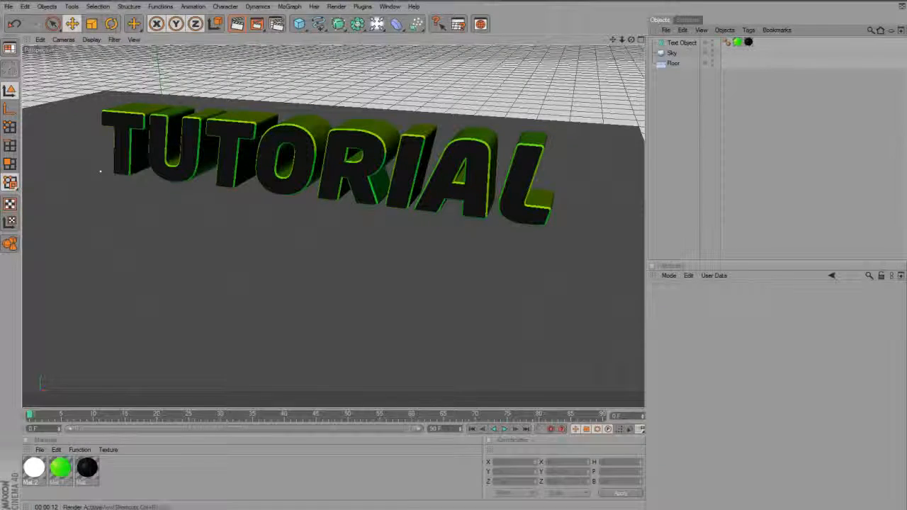
pyautogui.click(238, 24)
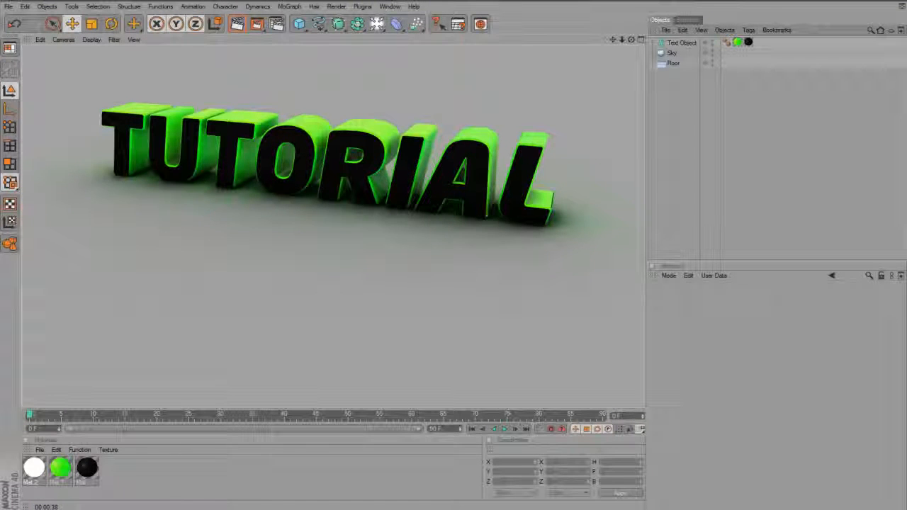
# - Add a light and position it above the text at about X 382 m, Y 473 m
pyautogui.click(376, 23)
pyautogui.moveTo(237, 193); pyautogui.dragTo(424, 211)
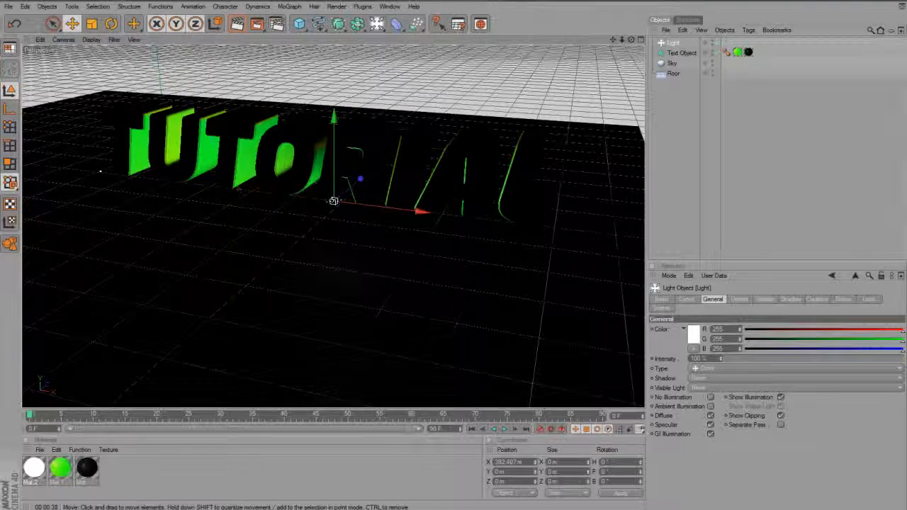
pyautogui.moveTo(334, 121); pyautogui.dragTo(334, 0)
pyautogui.scroll(-3, 345, 108)
pyautogui.scroll(-2, 346, 108)
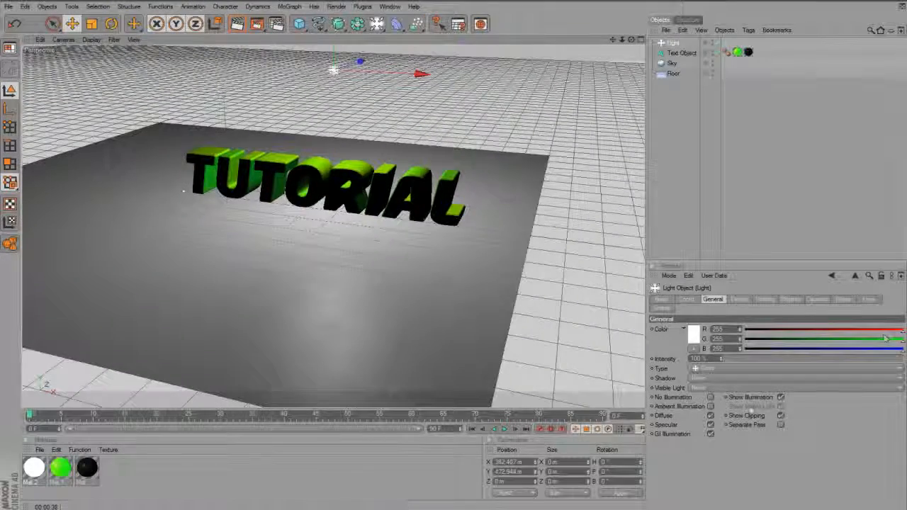
# - Give the light soft shadow maps and a pale green color, RGB 180, 255, 178
pyautogui.click(723, 379)
pyautogui.click(724, 399)
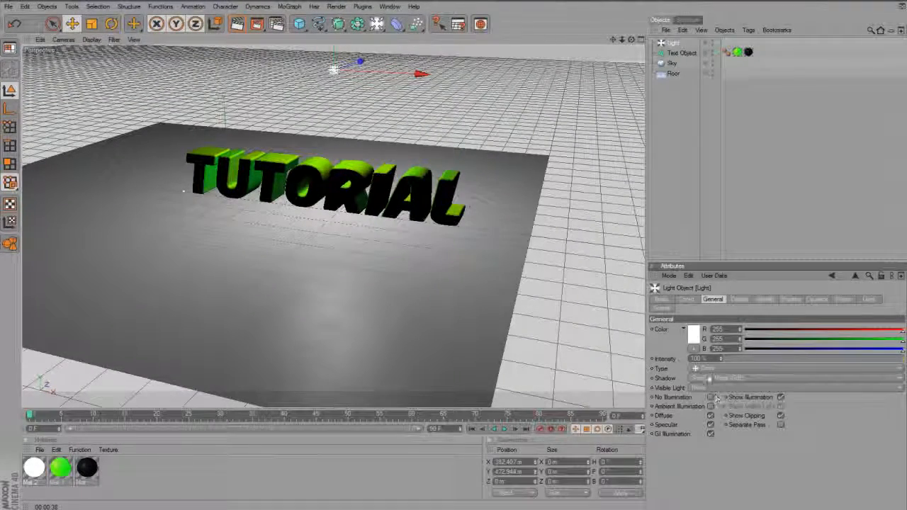
pyautogui.click(693, 336)
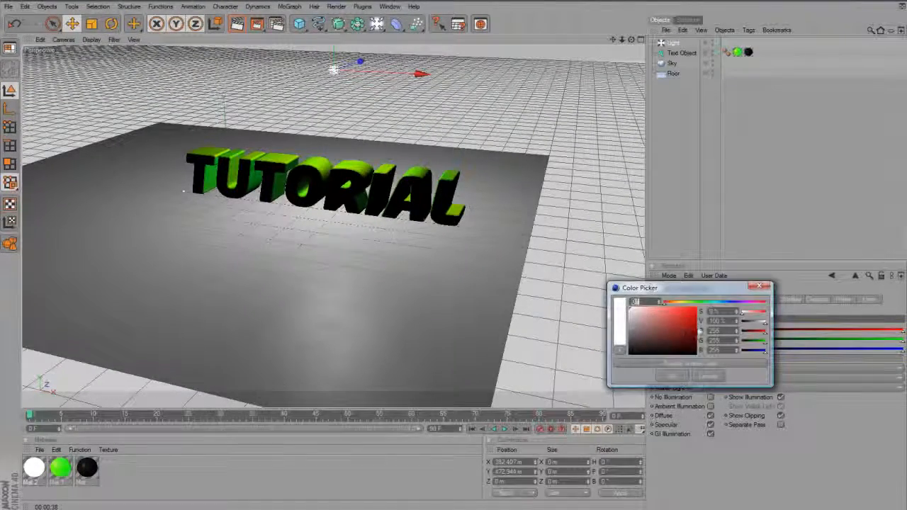
pyautogui.moveTo(700, 306); pyautogui.dragTo(651, 311)
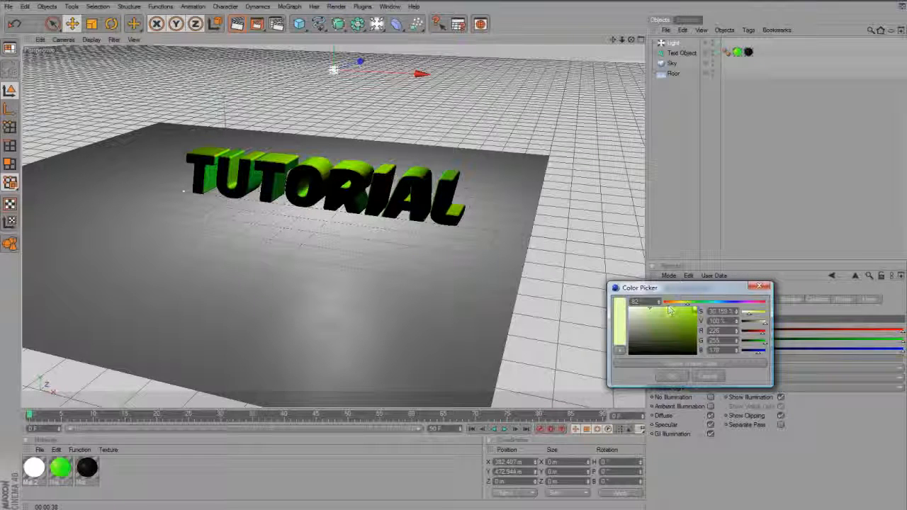
pyautogui.click(698, 305)
pyautogui.click(671, 376)
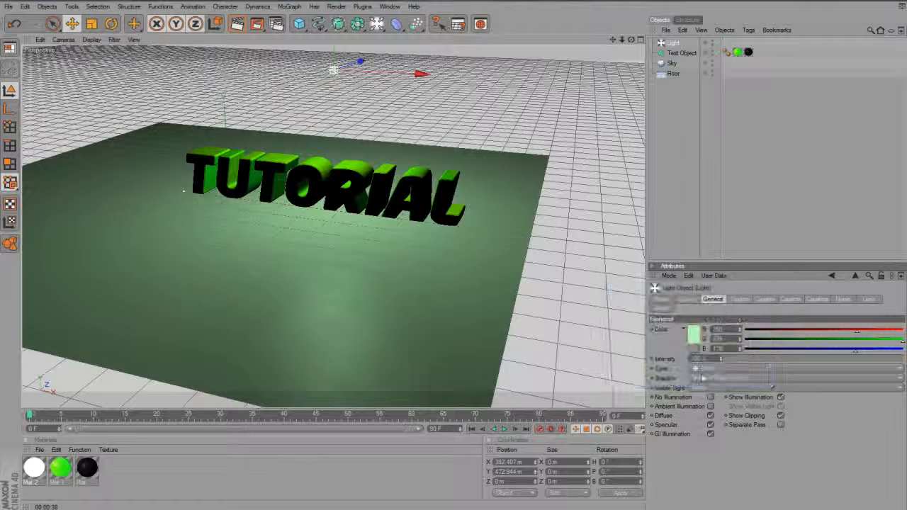
# - Set the light's intensity to 60% and render the active view with the text framed closer
pyautogui.moveTo(774, 359); pyautogui.dragTo(835, 362)
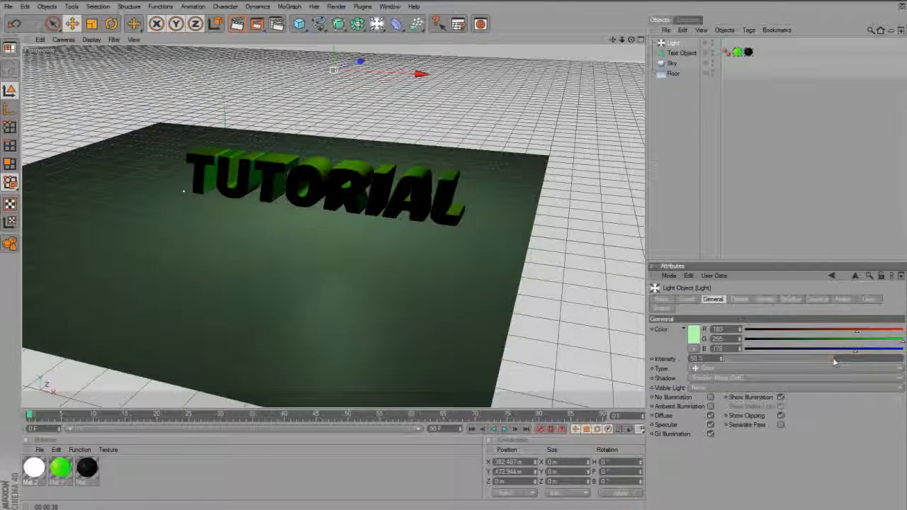
pyautogui.keyDown('alt'); pyautogui.moveTo(331, 136); pyautogui.dragTo(333, 139); pyautogui.keyUp('alt')
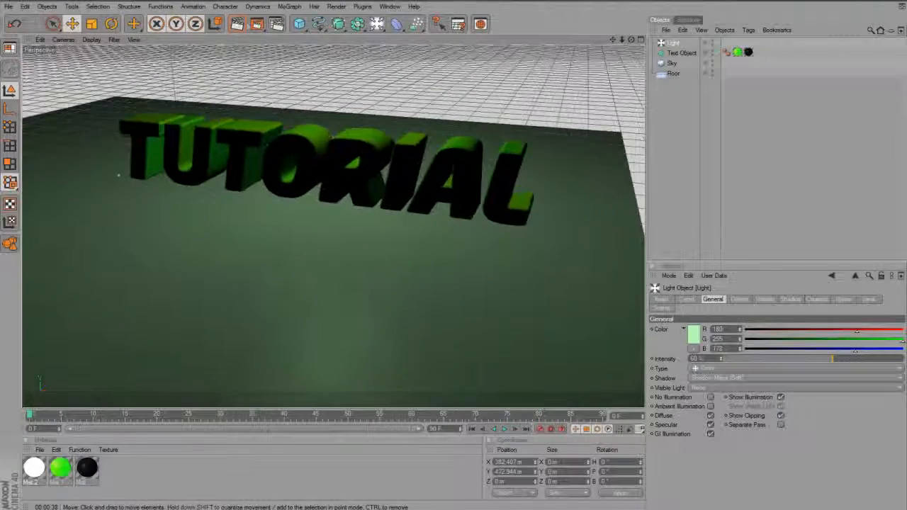
pyautogui.click(238, 24)
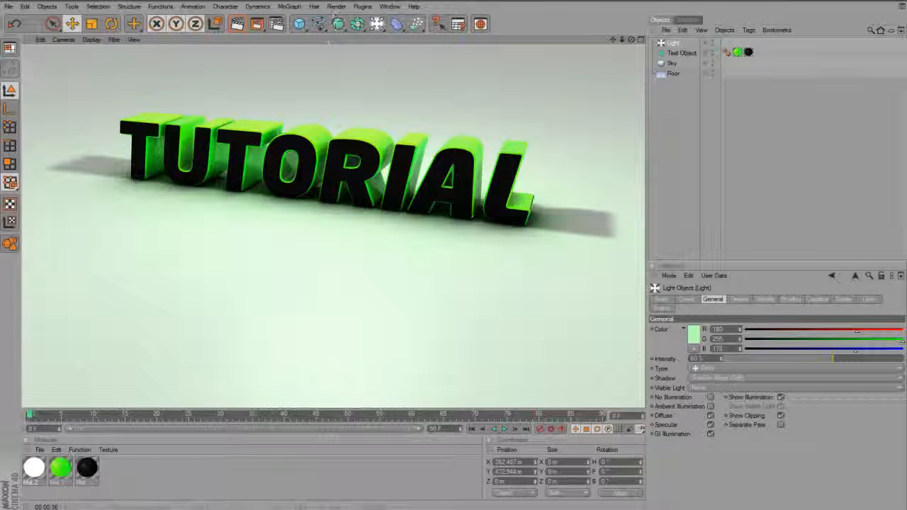
# - Add a camera to the scene and look through it in the perspective view
pyautogui.click(376, 23)
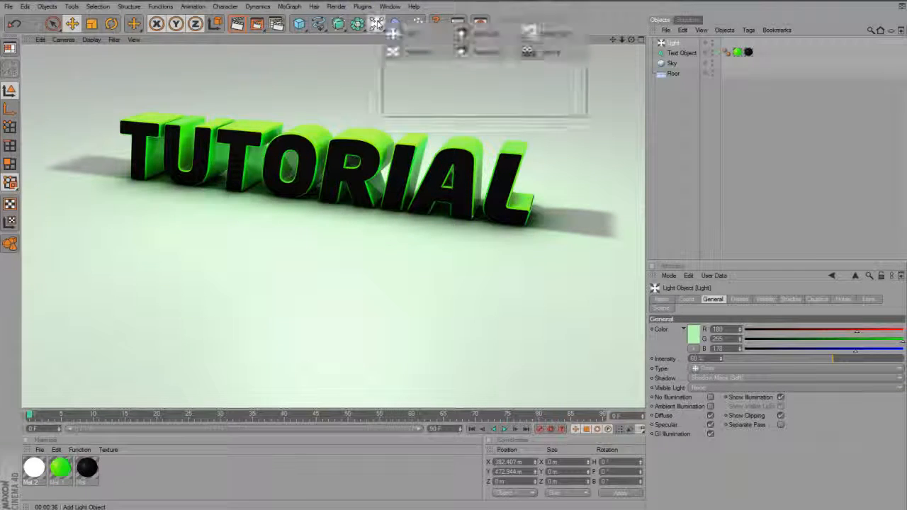
pyautogui.click(550, 52)
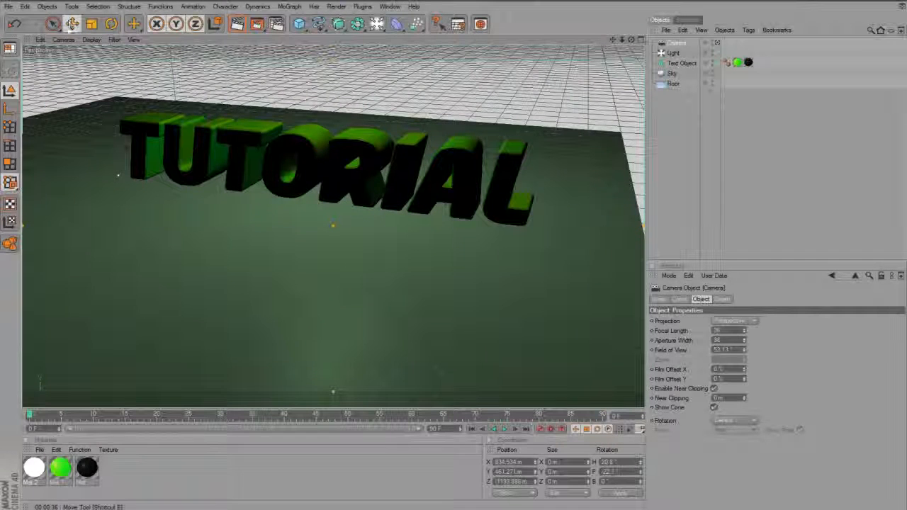
pyautogui.click(66, 40)
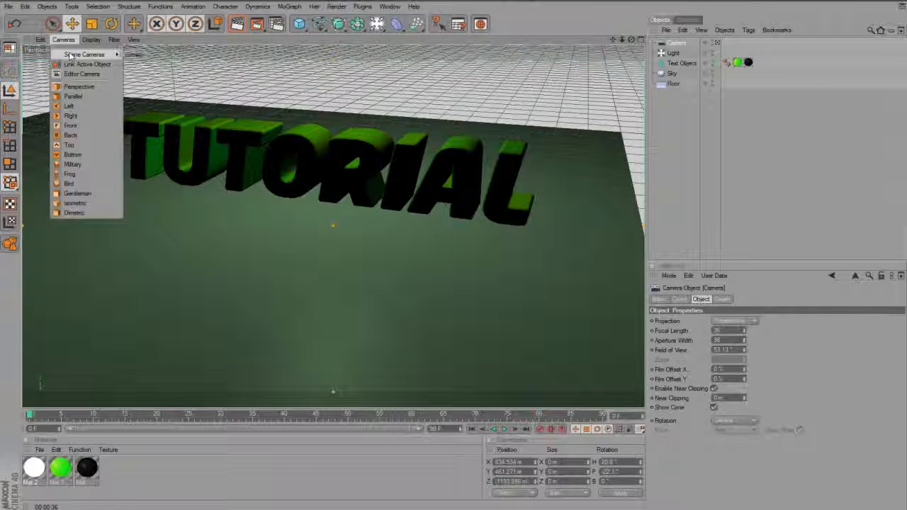
pyautogui.click(135, 55)
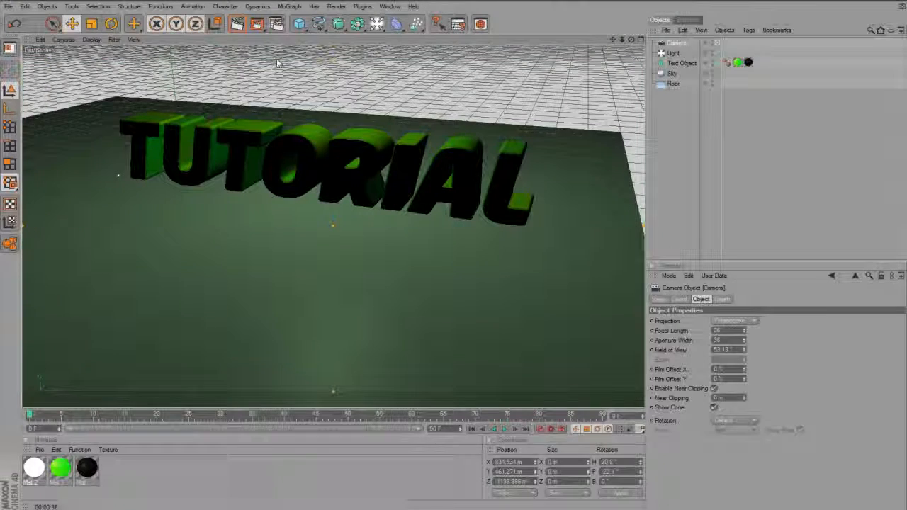
# - Frame the whole text through the camera with the first T closest, at a heading of about -26.6°, and record a keyframe at frame 0
pyautogui.moveTo(631, 40); pyautogui.dragTo(642, 25)
pyautogui.moveTo(561, 70); pyautogui.dragTo(570, 67)
pyautogui.moveTo(618, 41); pyautogui.dragTo(447, 102)
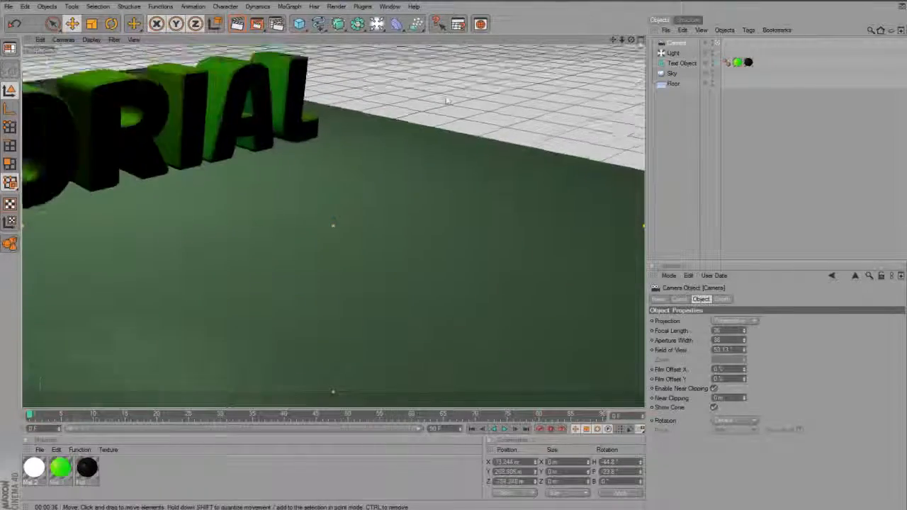
pyautogui.scroll(-3, 447, 101)
pyautogui.moveTo(613, 40); pyautogui.dragTo(422, 40)
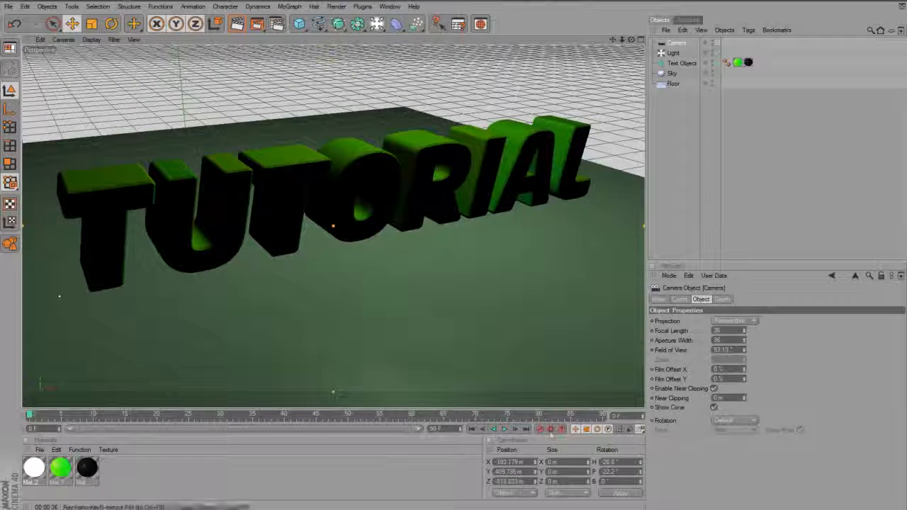
pyautogui.click(540, 430)
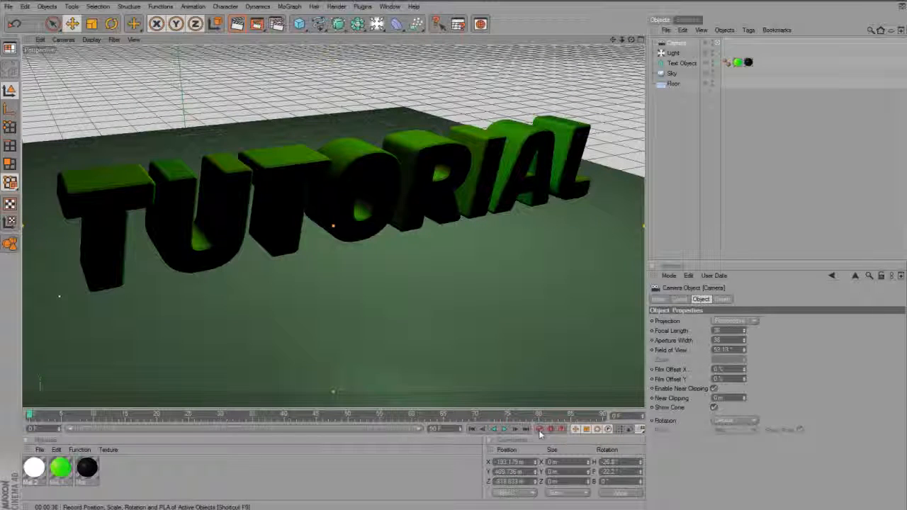
# - Keyframe the camera at frame 60 viewing the text from the opposite side, heading about 23.2°, and play the animation from the start
pyautogui.moveTo(89, 417); pyautogui.dragTo(414, 398)
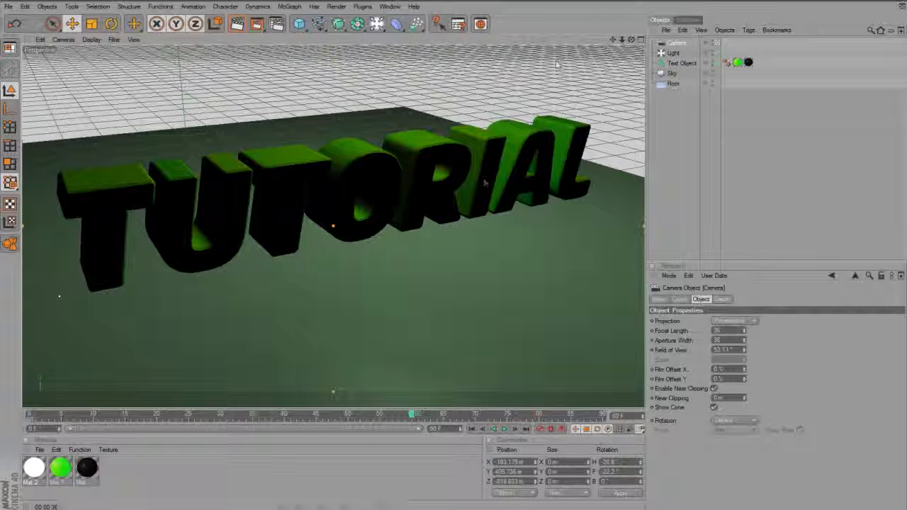
pyautogui.moveTo(613, 40); pyautogui.dragTo(372, 114)
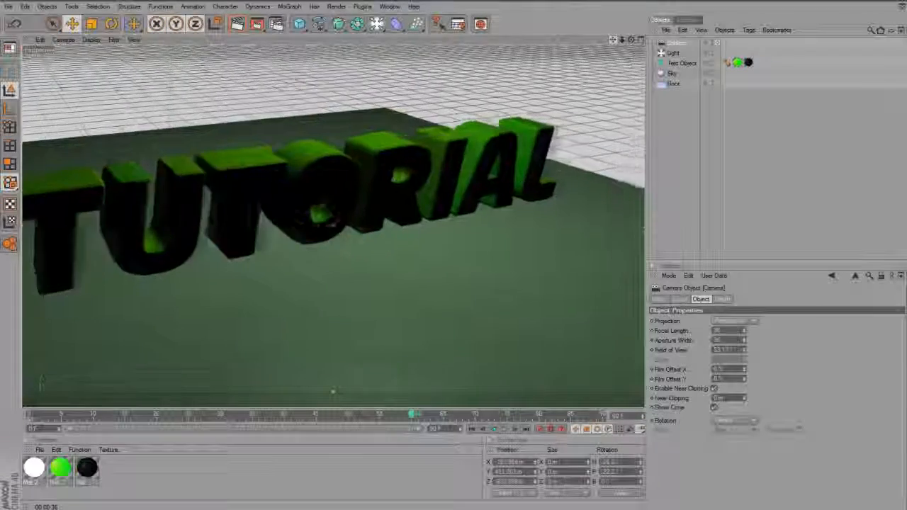
pyautogui.moveTo(412, 178); pyautogui.dragTo(397, 188)
pyautogui.moveTo(631, 41); pyautogui.dragTo(482, 61)
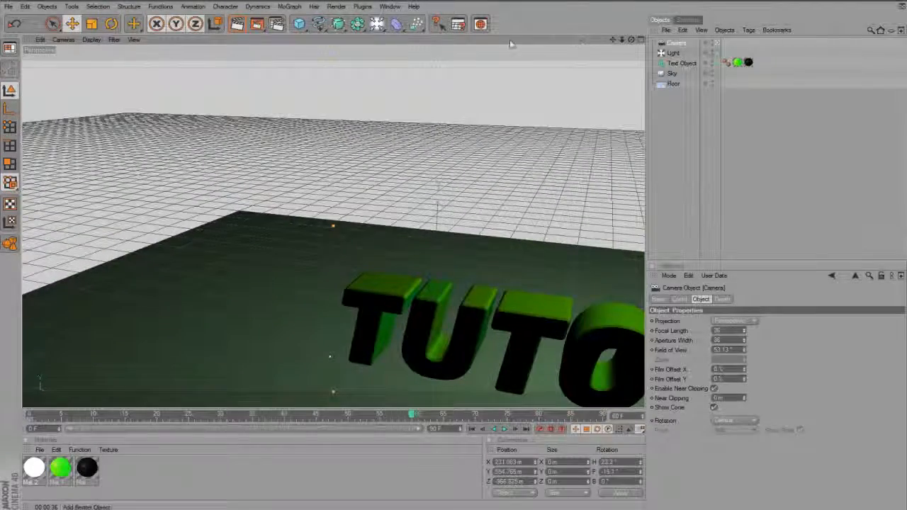
pyautogui.moveTo(614, 40); pyautogui.dragTo(405, 132)
pyautogui.scroll(-2, 624, 151)
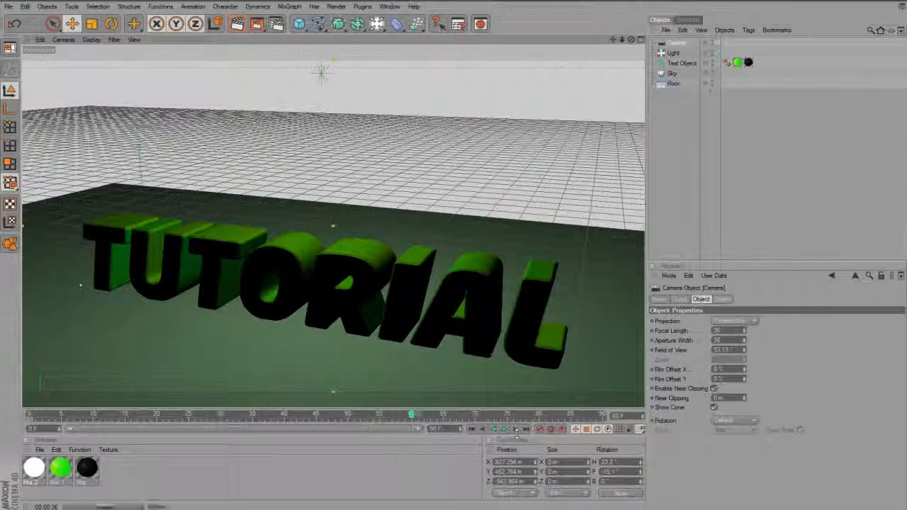
pyautogui.click(471, 429)
pyautogui.click(505, 430)
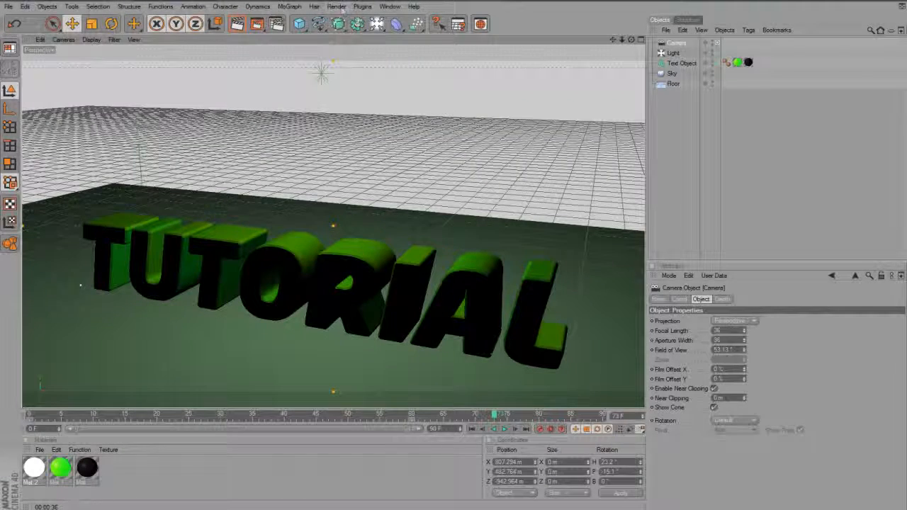
# - Set the render output's frame range to Manual, starting at frame 0
pyautogui.click(337, 6)
pyautogui.click(355, 100)
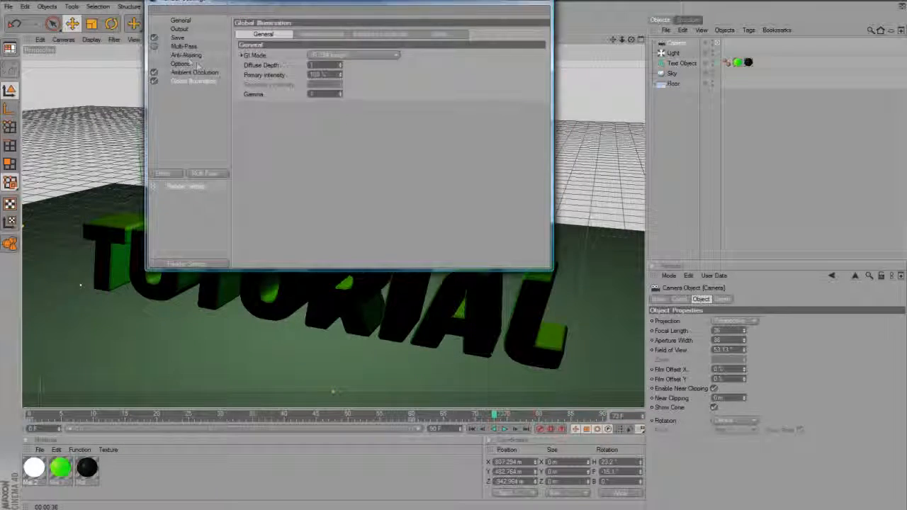
pyautogui.click(184, 23)
pyautogui.click(184, 29)
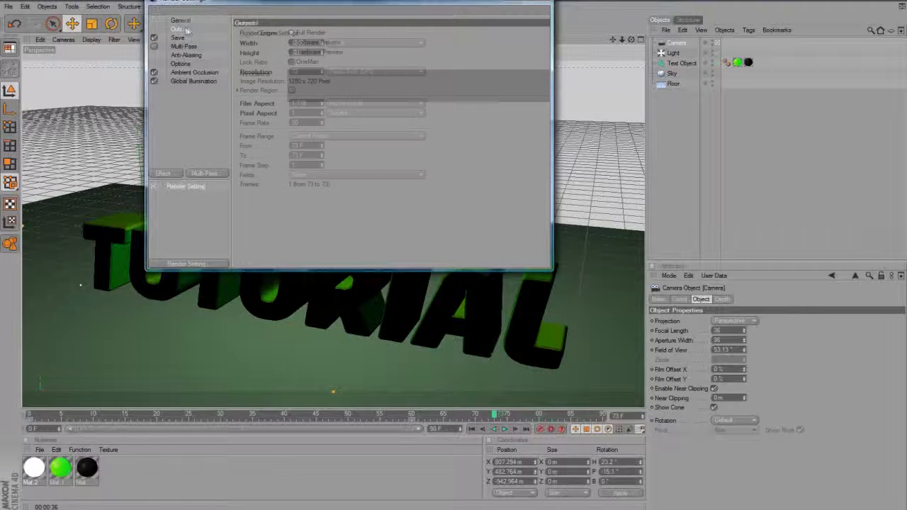
pyautogui.click(316, 138)
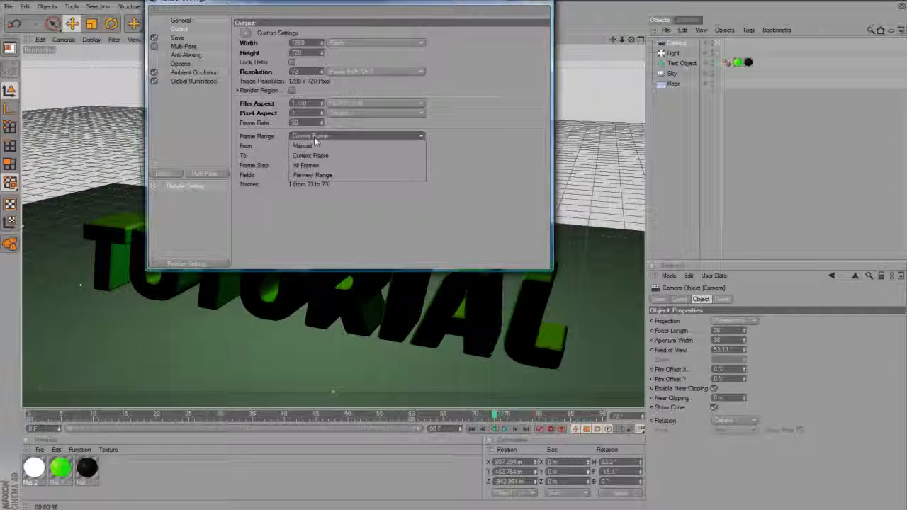
pyautogui.click(305, 146)
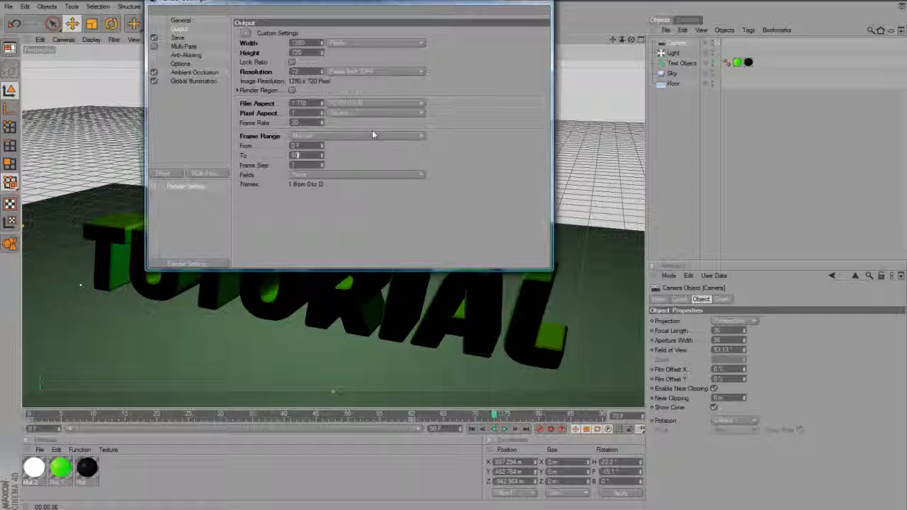
# - Set the render's save format to QuickTime Movie, and open and dismiss the output file selection
pyautogui.click(180, 37)
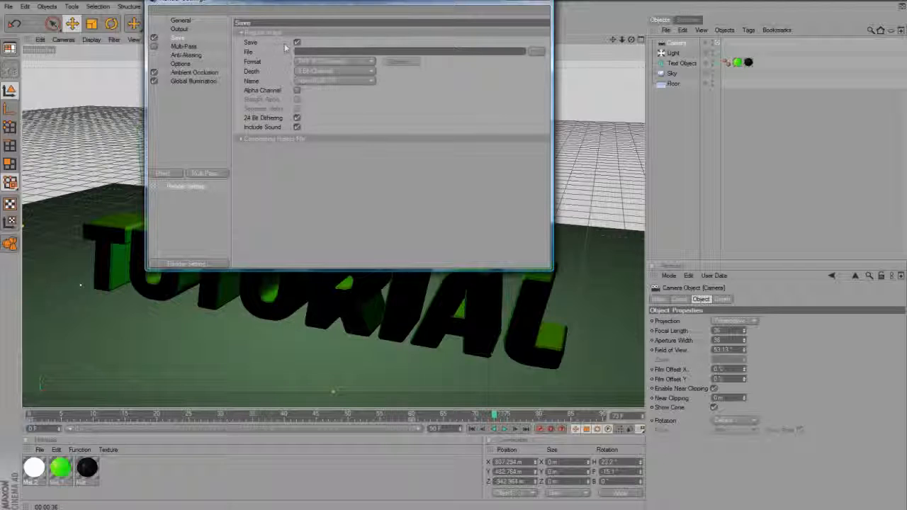
pyautogui.click(309, 63)
pyautogui.click(305, 324)
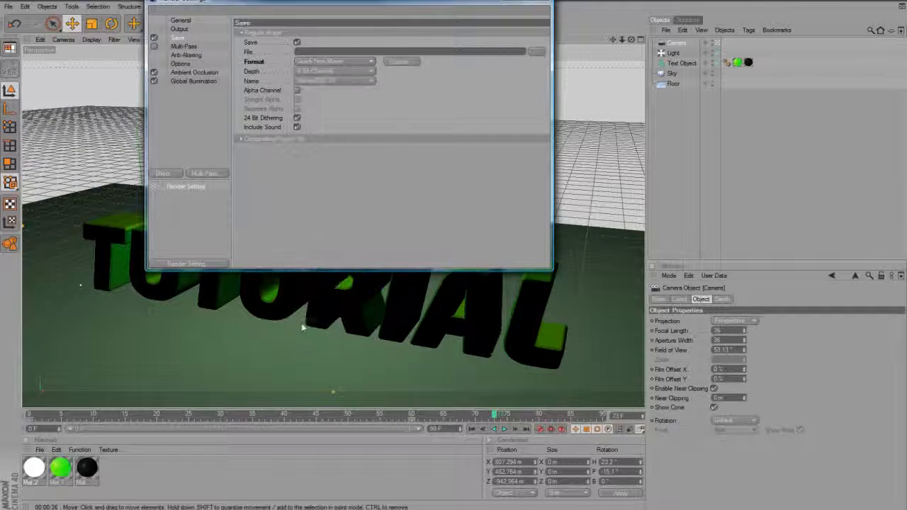
pyautogui.click(537, 52)
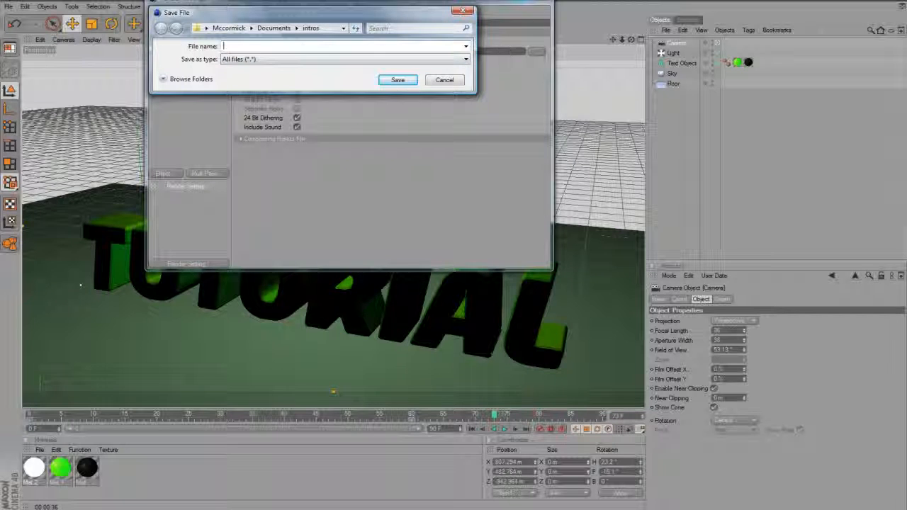
pyautogui.click(444, 79)
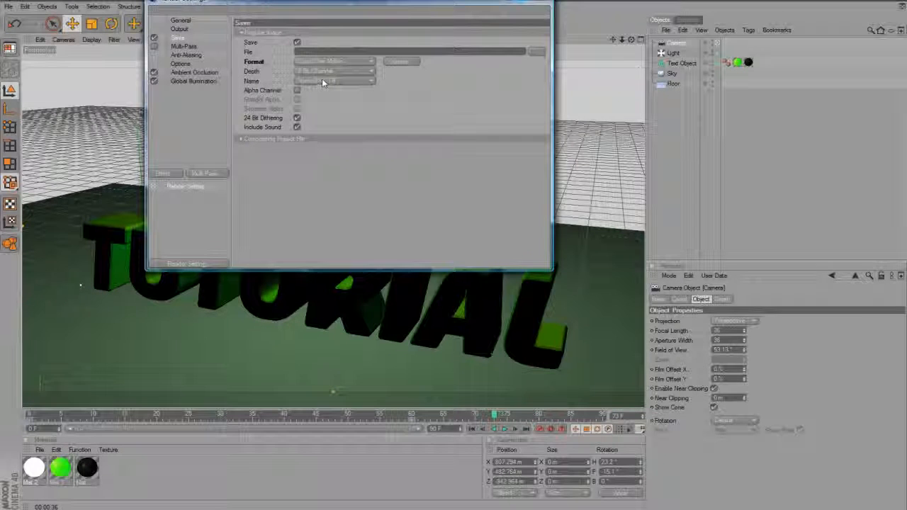
pyautogui.click(183, 46)
pyautogui.click(183, 55)
pyautogui.click(181, 63)
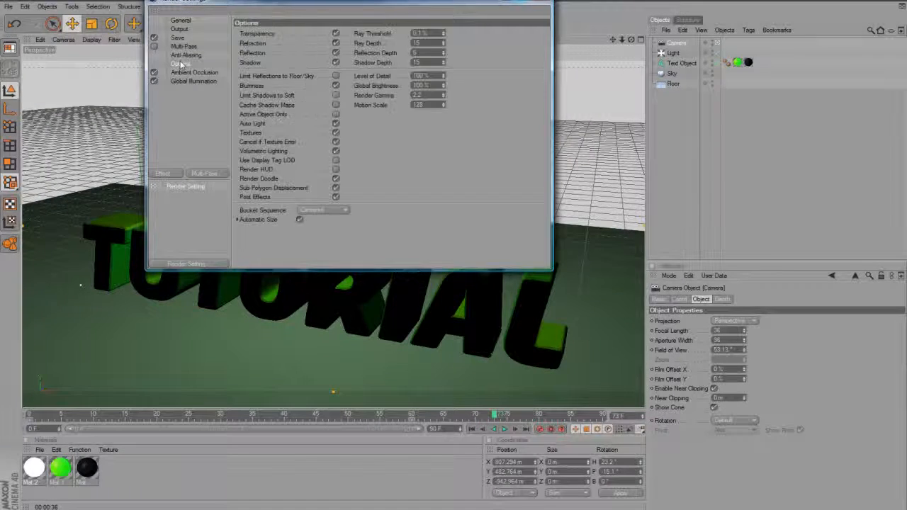
pyautogui.click(181, 56)
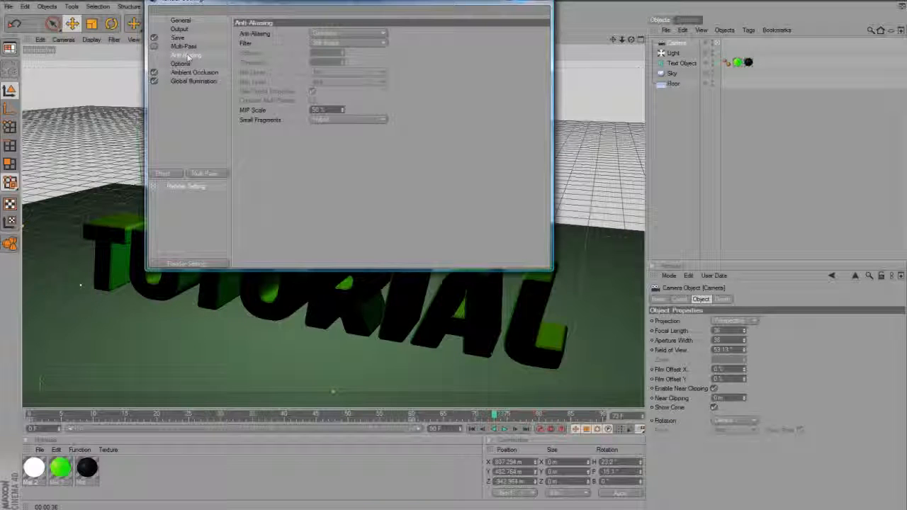
pyautogui.click(184, 46)
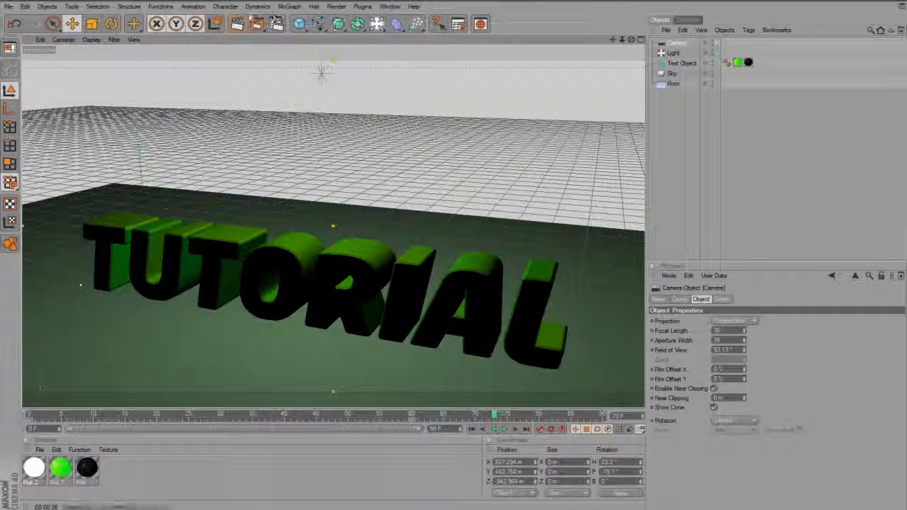
# - Render the camera animation to the Picture Viewer
pyautogui.click(256, 23)
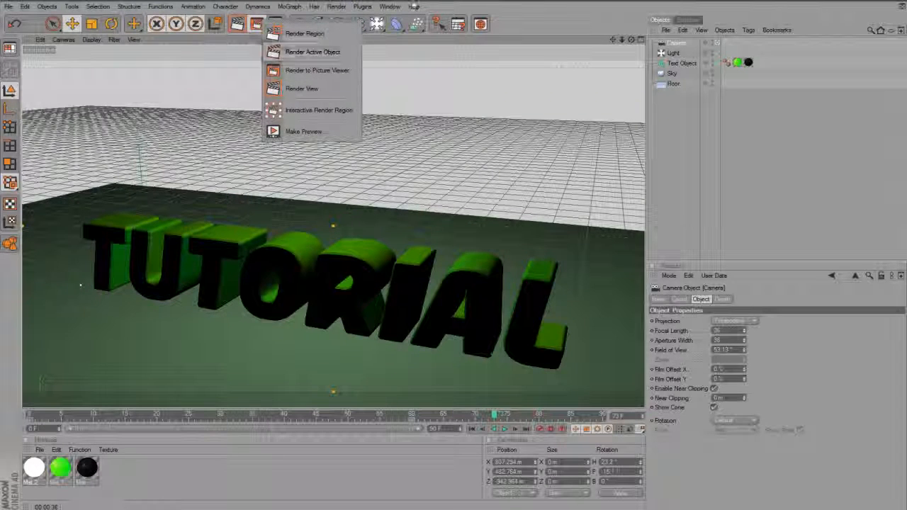
pyautogui.click(313, 70)
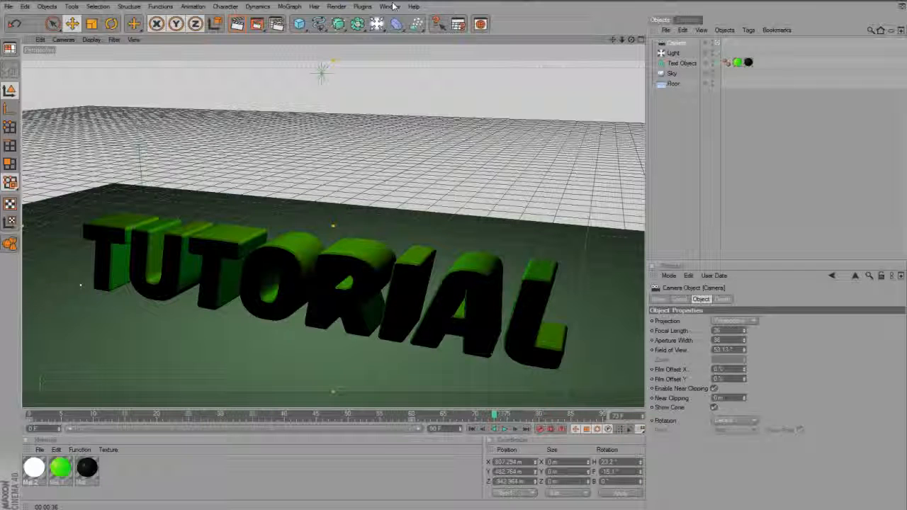